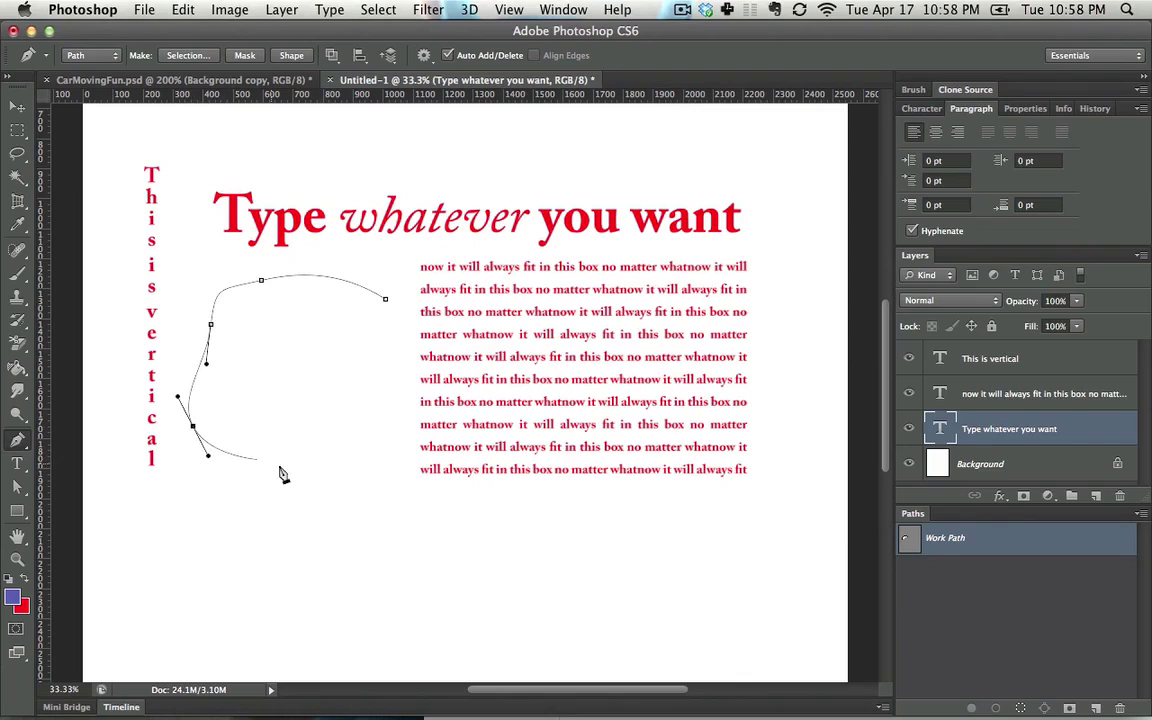
- Finish the open path as a head-like outline with a curved neck and flat base, closing it at its starting anchor point
drag(313, 472, 370, 486)
drag(349, 540, 334, 552)
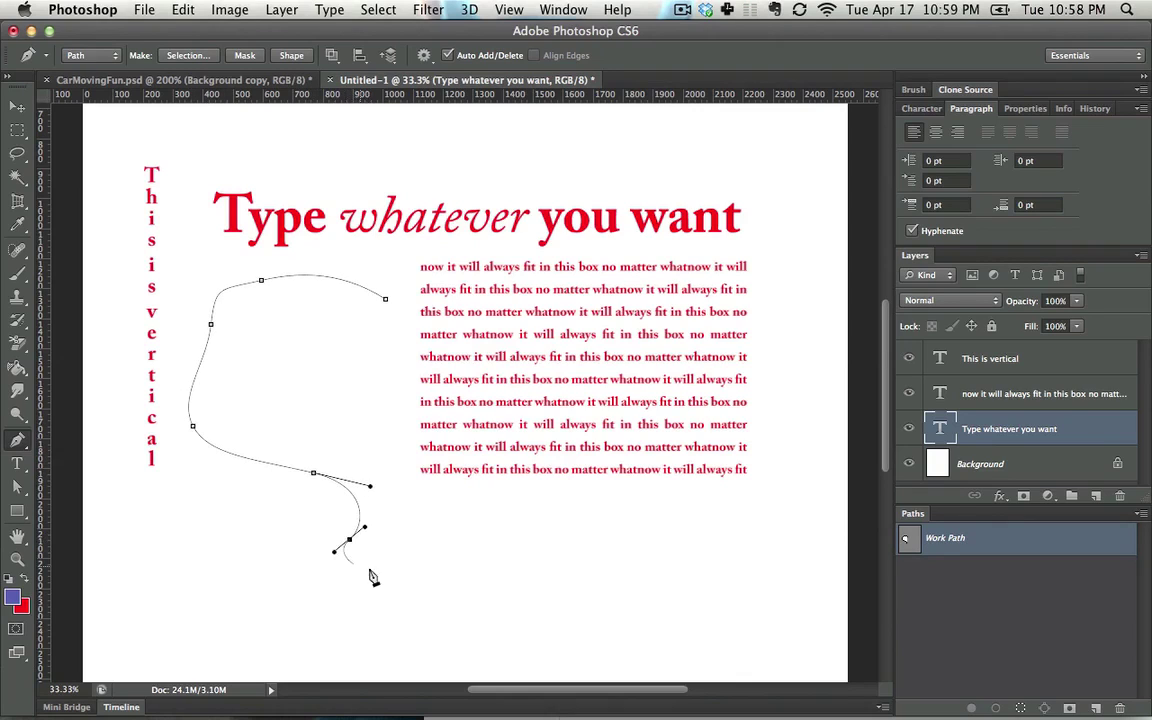
click(429, 544)
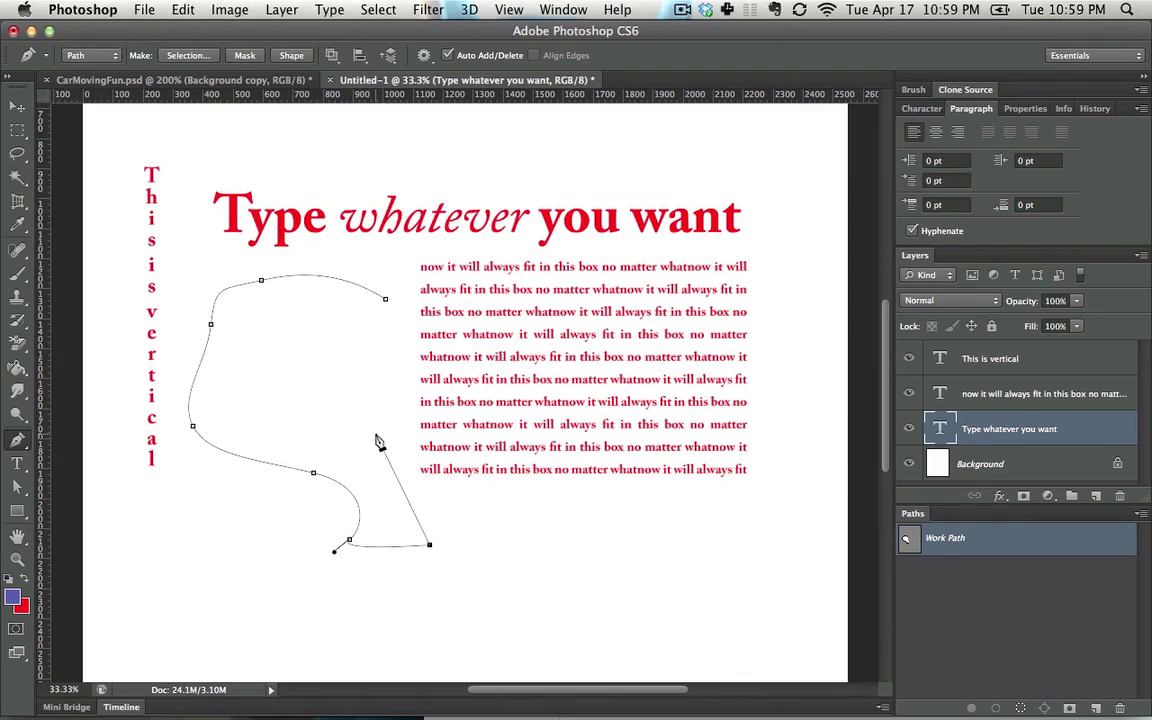
drag(376, 435, 393, 395)
drag(385, 299, 342, 268)
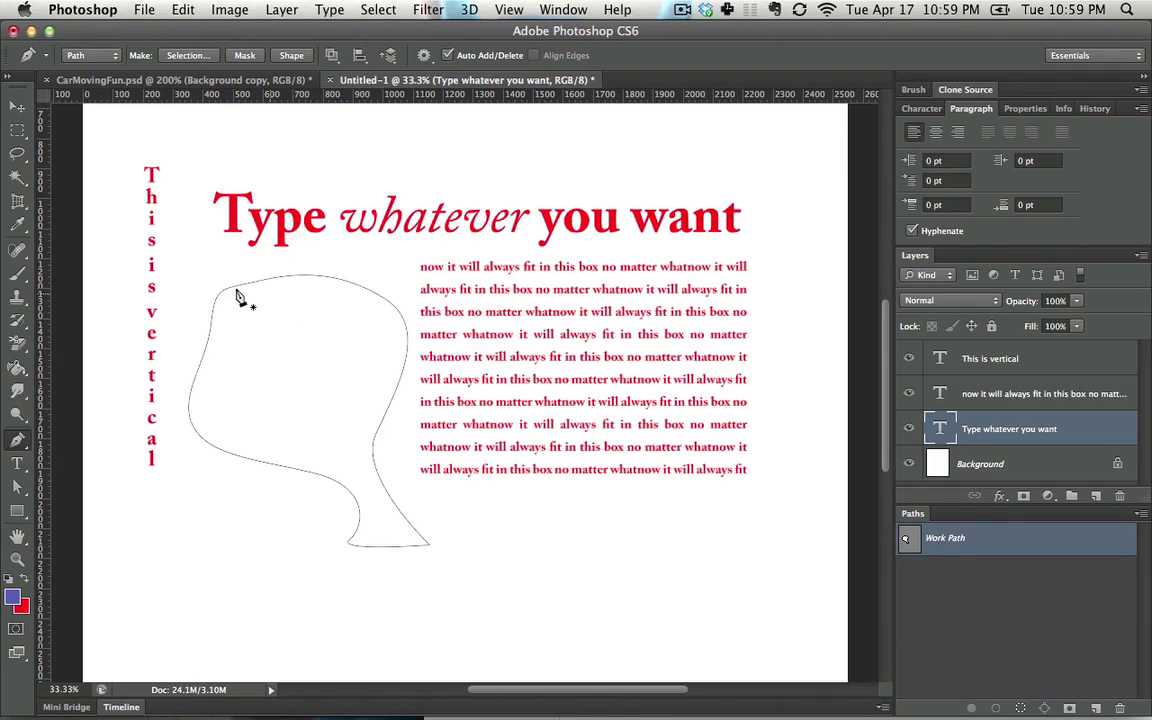
- Select the closed path and reshape its upper-left curve by adjusting the direction handles and moving the left anchor point slightly outward
ctrl+click(352, 290)
drag(261, 281, 236, 285)
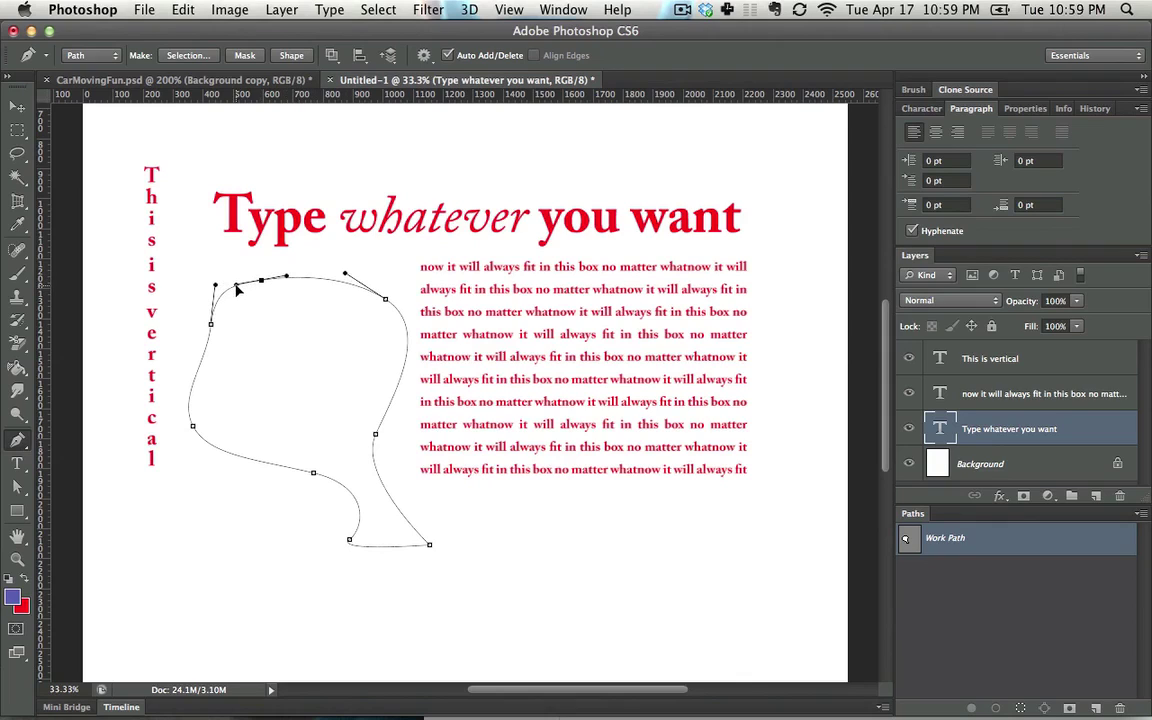
mouse_move(211, 326)
mouse_down()
mouse_move(217, 287)
mouse_move(197, 327)
mouse_move(202, 348)
mouse_up()
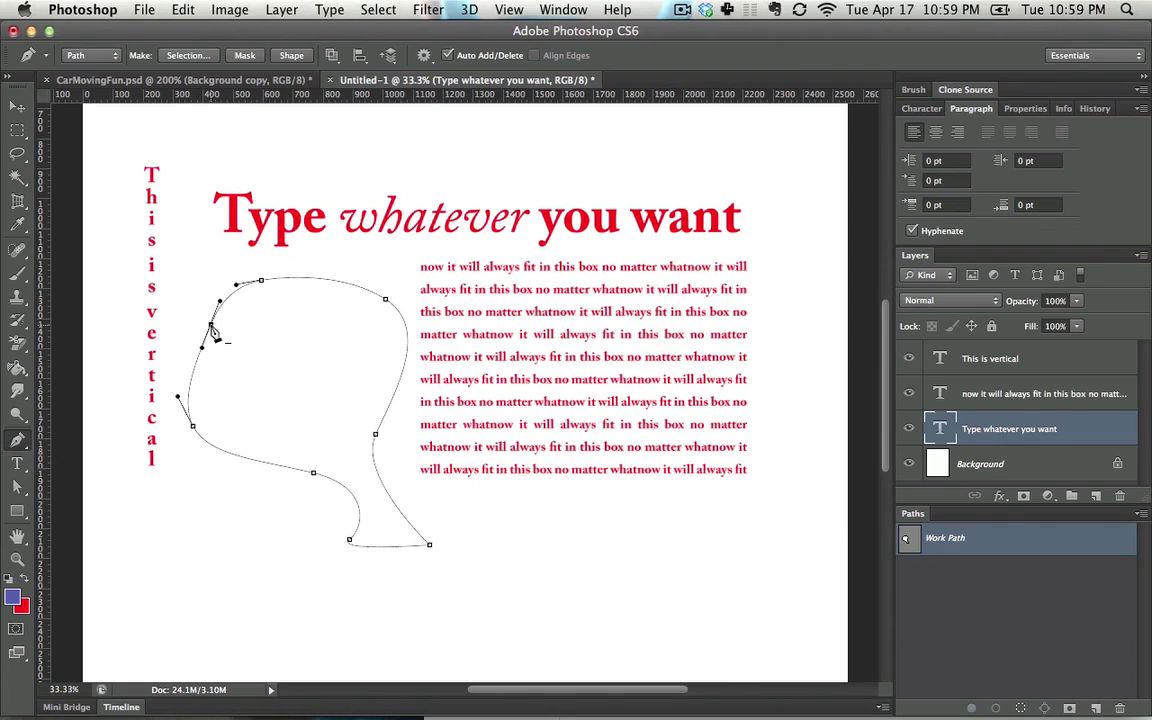
mouse_move(211, 325)
mouse_down()
mouse_move(180, 307)
mouse_move(212, 320)
mouse_move(194, 321)
mouse_move(244, 367)
mouse_move(233, 363)
mouse_up()
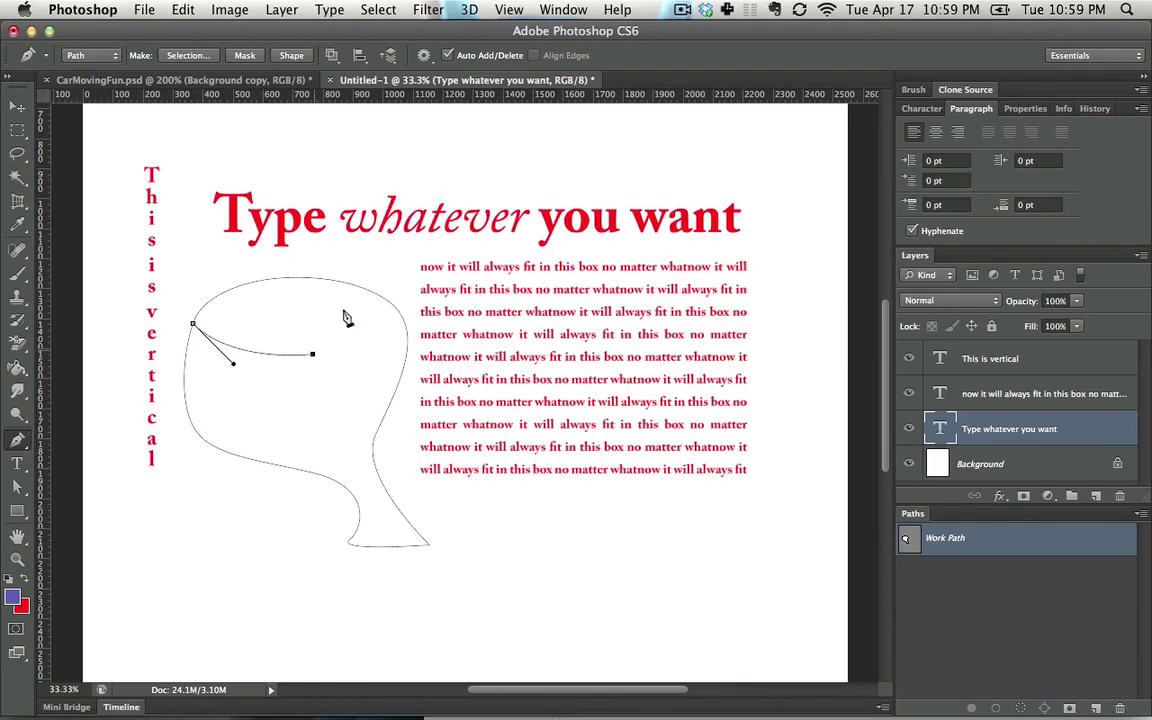
drag(313, 353, 347, 270)
key(super+alt+z)
key(super+alt+z)
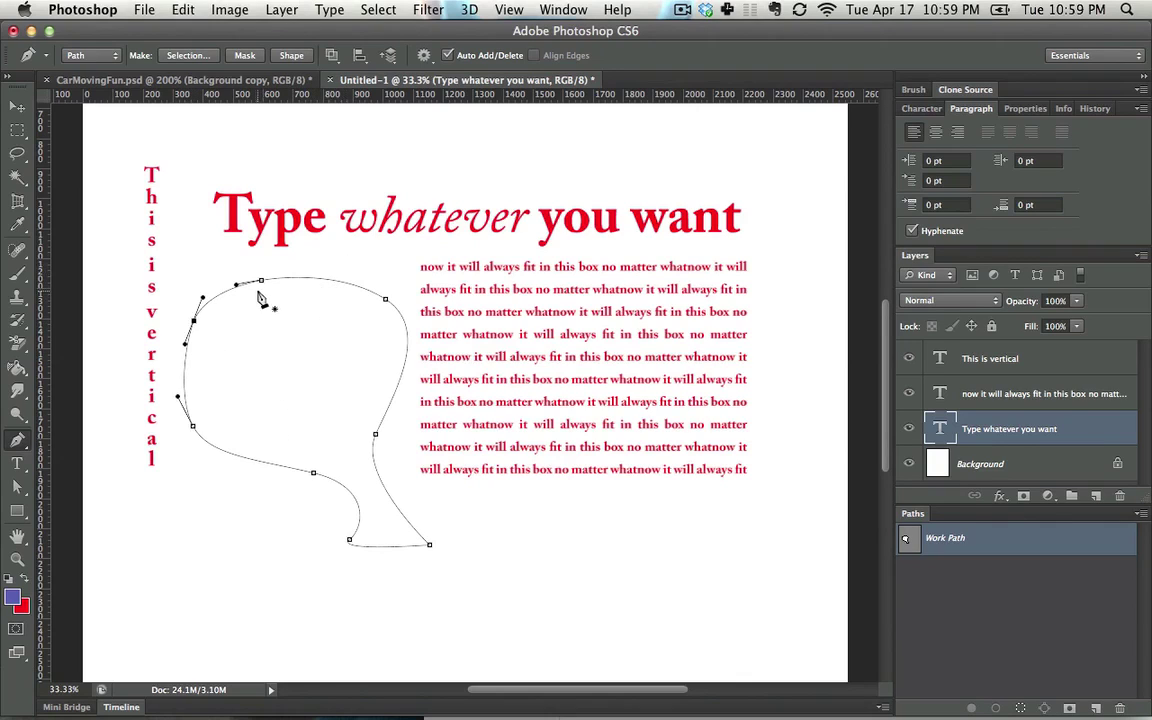
- Adjust the direction handles of the top and upper-right anchor points to reshape the path's upper curve
drag(261, 280, 205, 283)
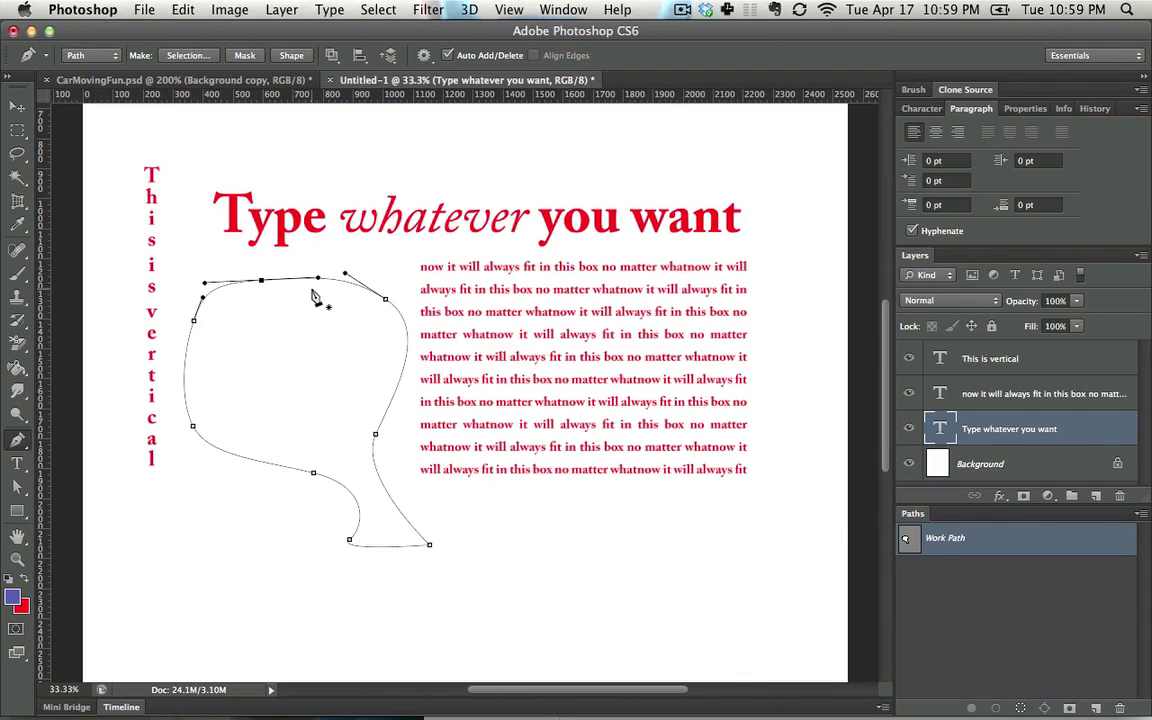
mouse_move(318, 279)
mouse_down()
mouse_move(308, 224)
mouse_move(322, 271)
mouse_up()
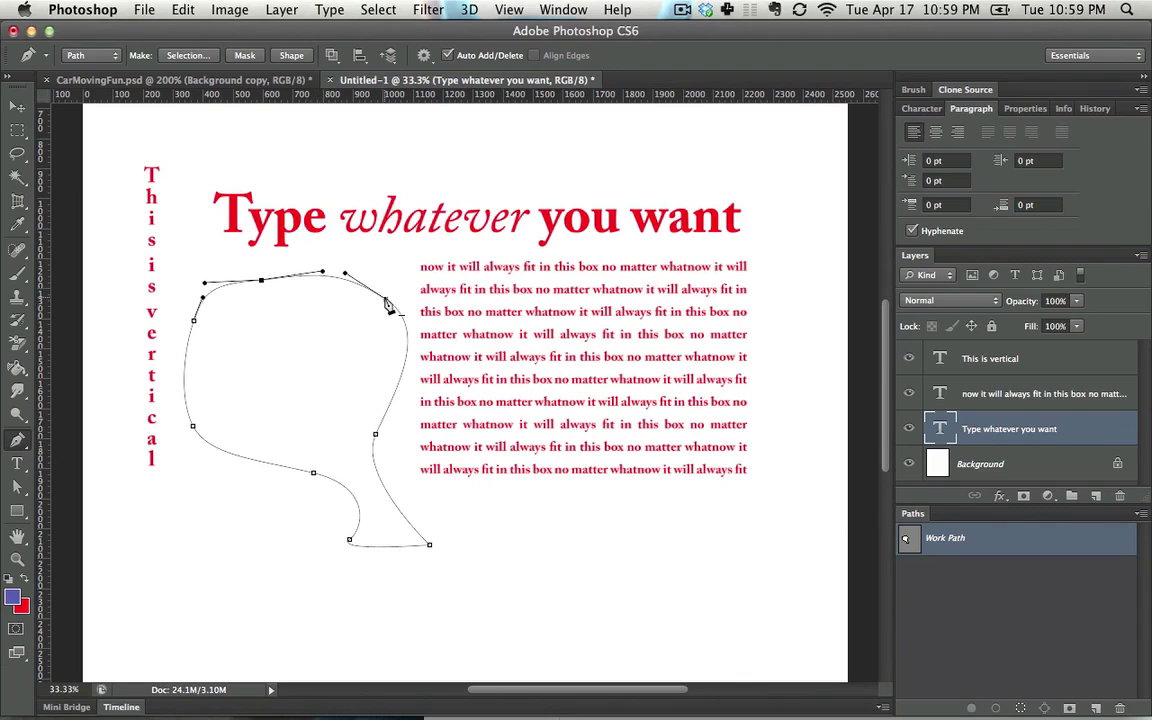
drag(387, 305, 324, 276)
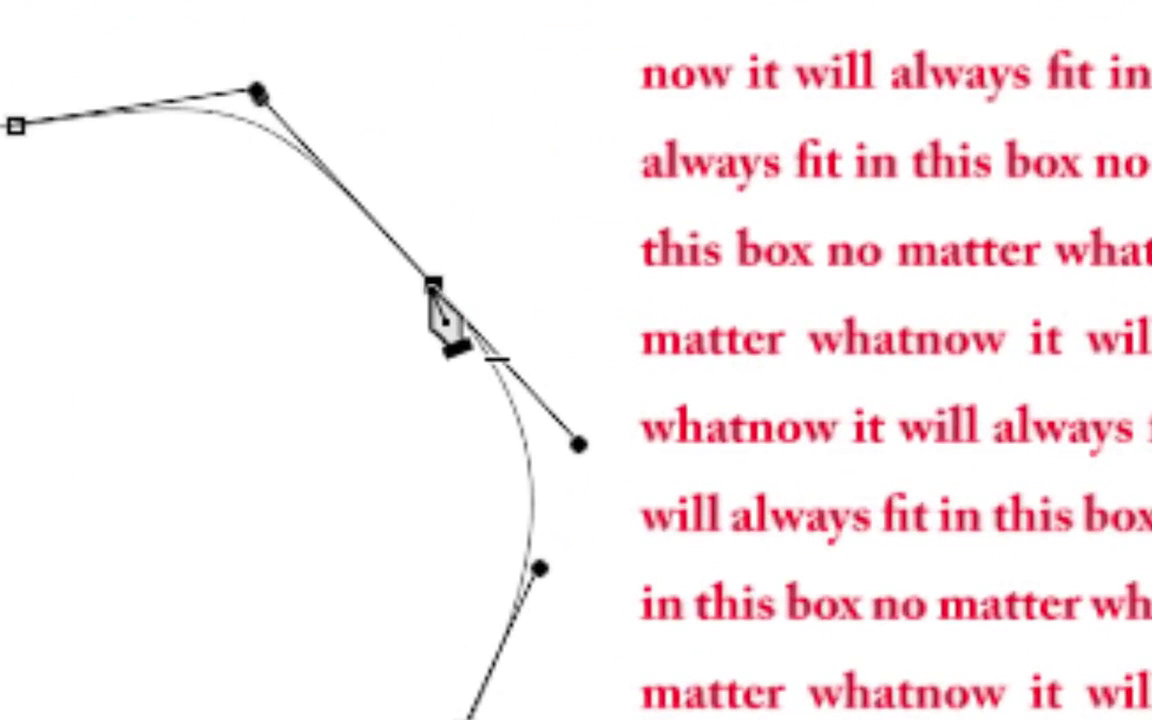
- Add an anchor point on the upper-right curve, and delete the neighbouring top anchor point and the added one
click(316, 164)
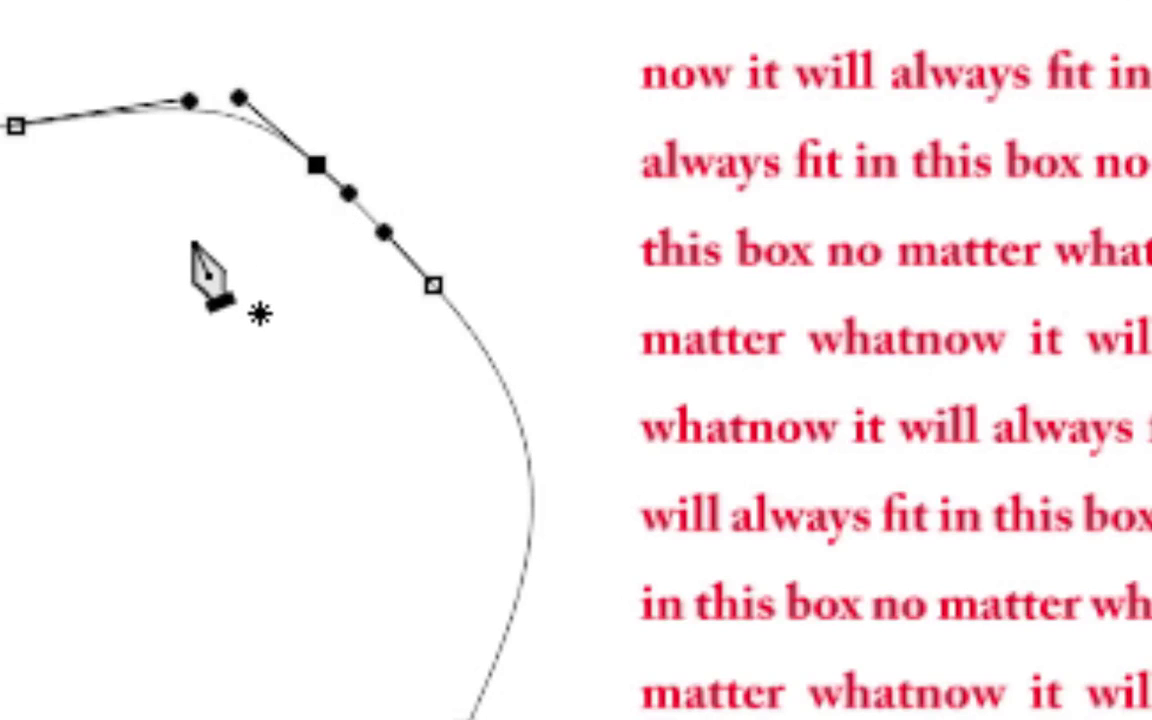
click(14, 124)
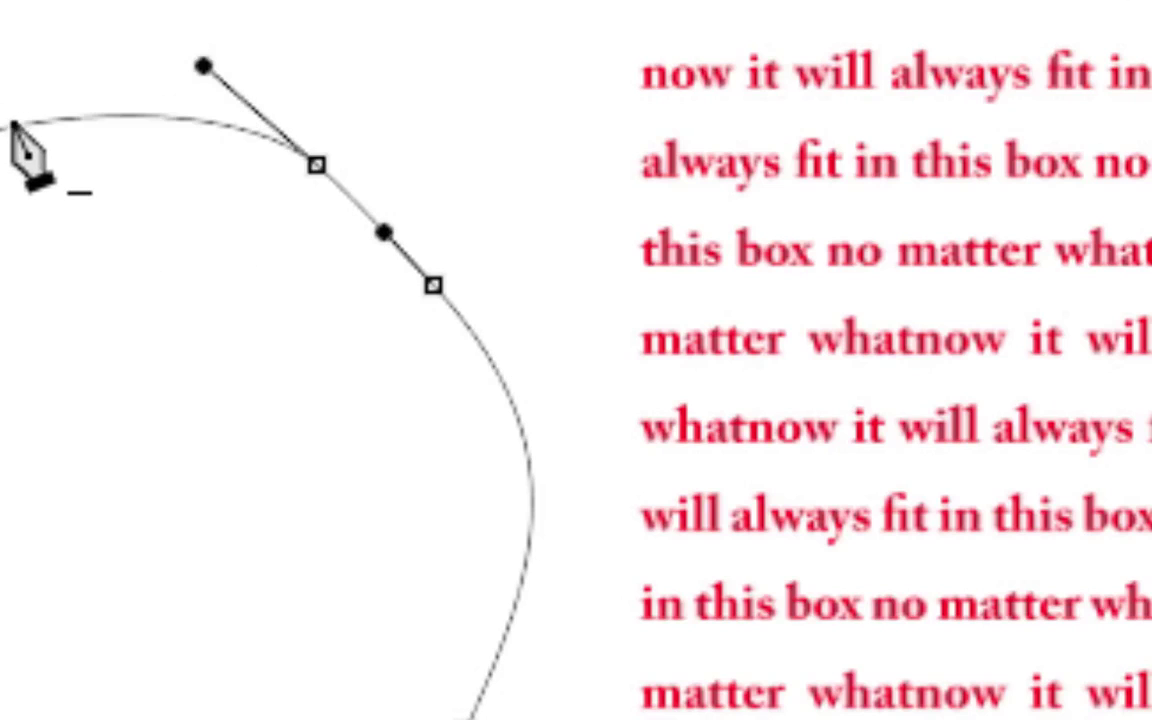
click(316, 164)
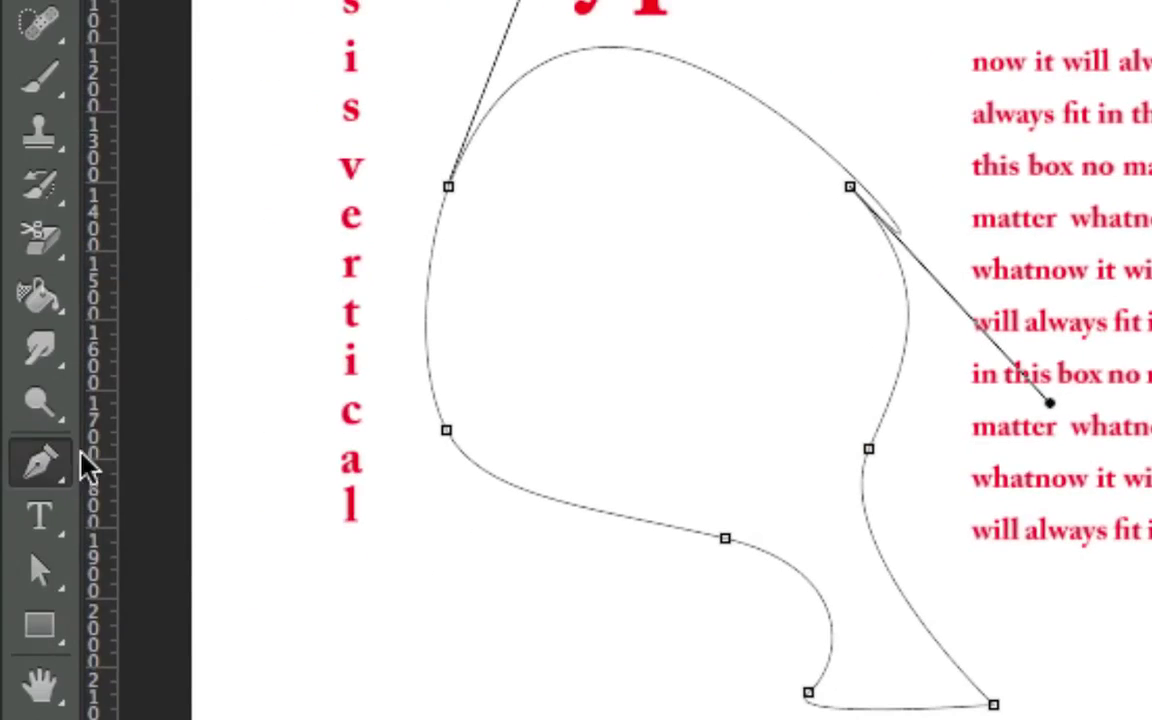
- With the Pen tool, flatten the handle at the upper-left anchor and give the upper-right anchor symmetrical handles for a smooth round top
click(58, 463)
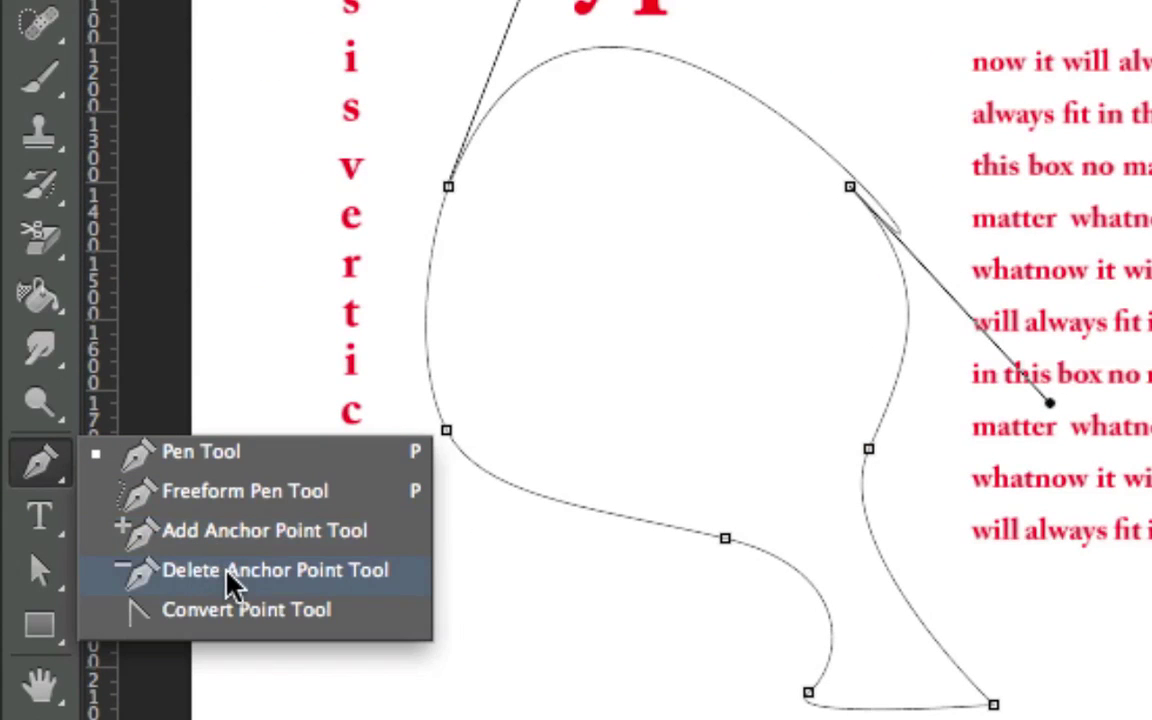
click(226, 456)
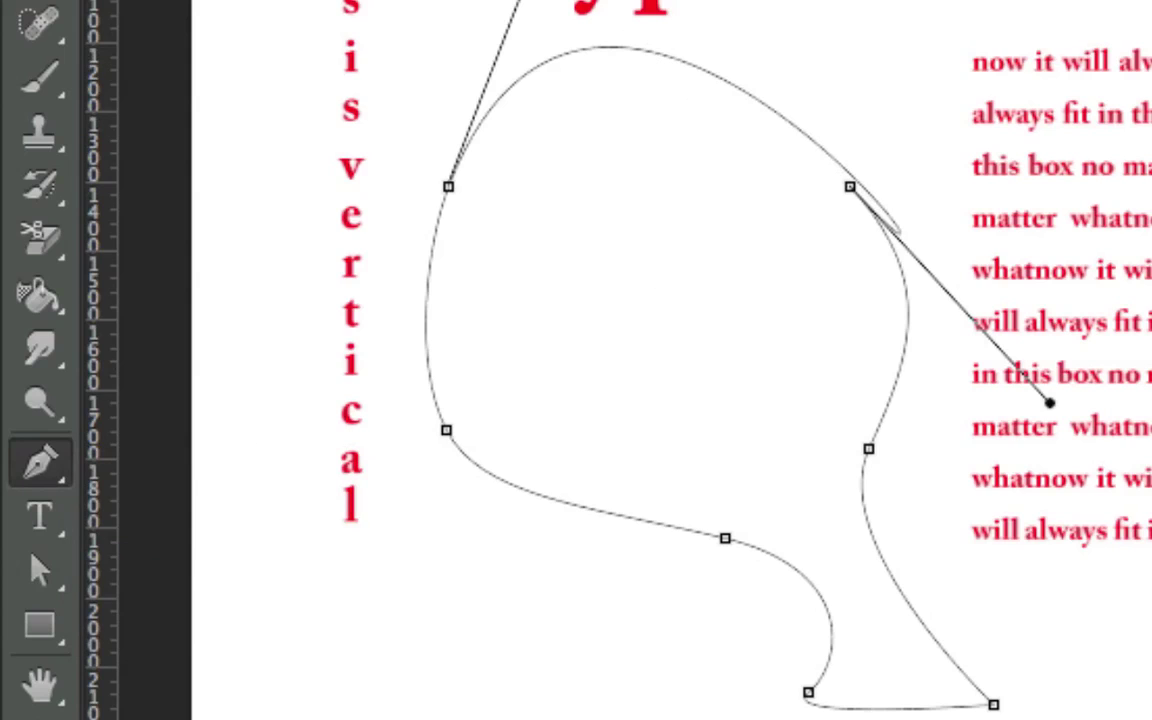
drag(520, 2, 584, 21)
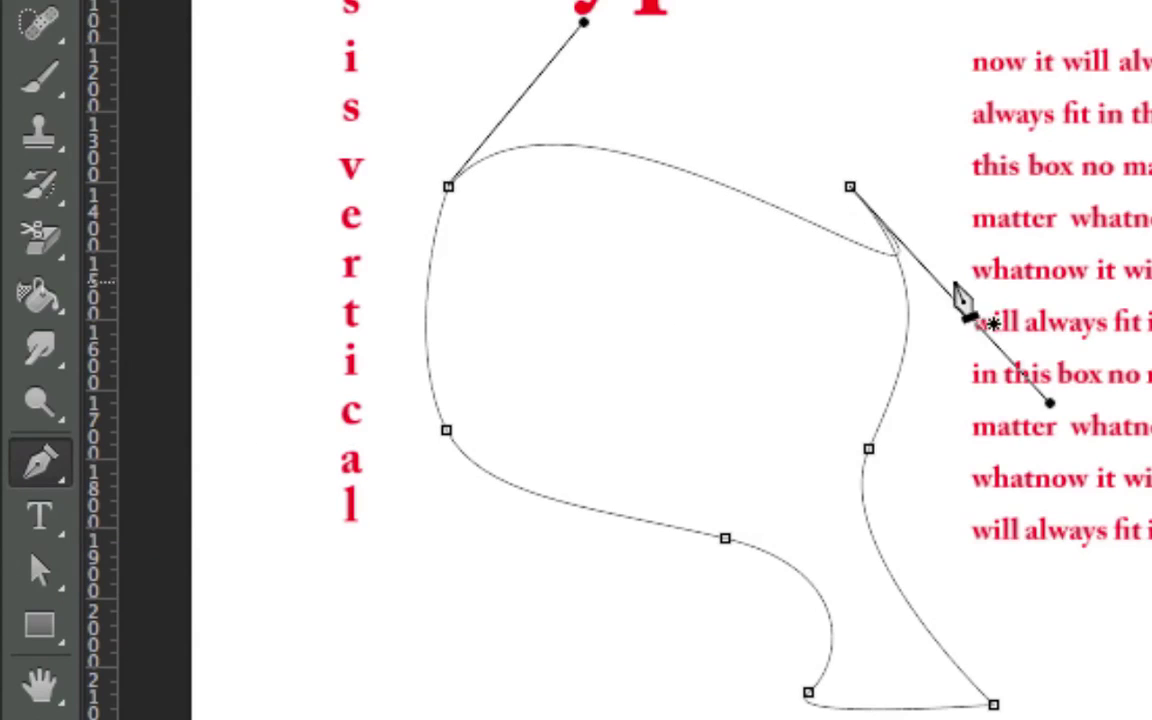
drag(850, 188, 781, 114)
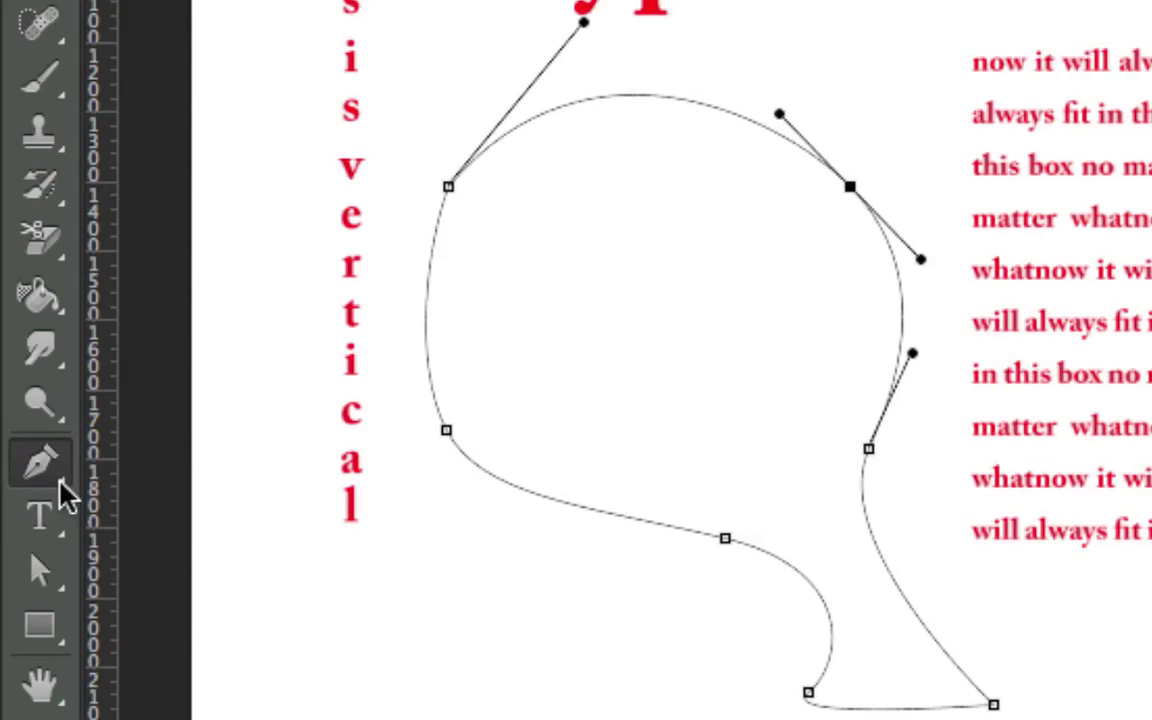
- Try drawing freehand paths over the headline and body text with the Freeform Pen tool, and undo them
drag(62, 476, 82, 478)
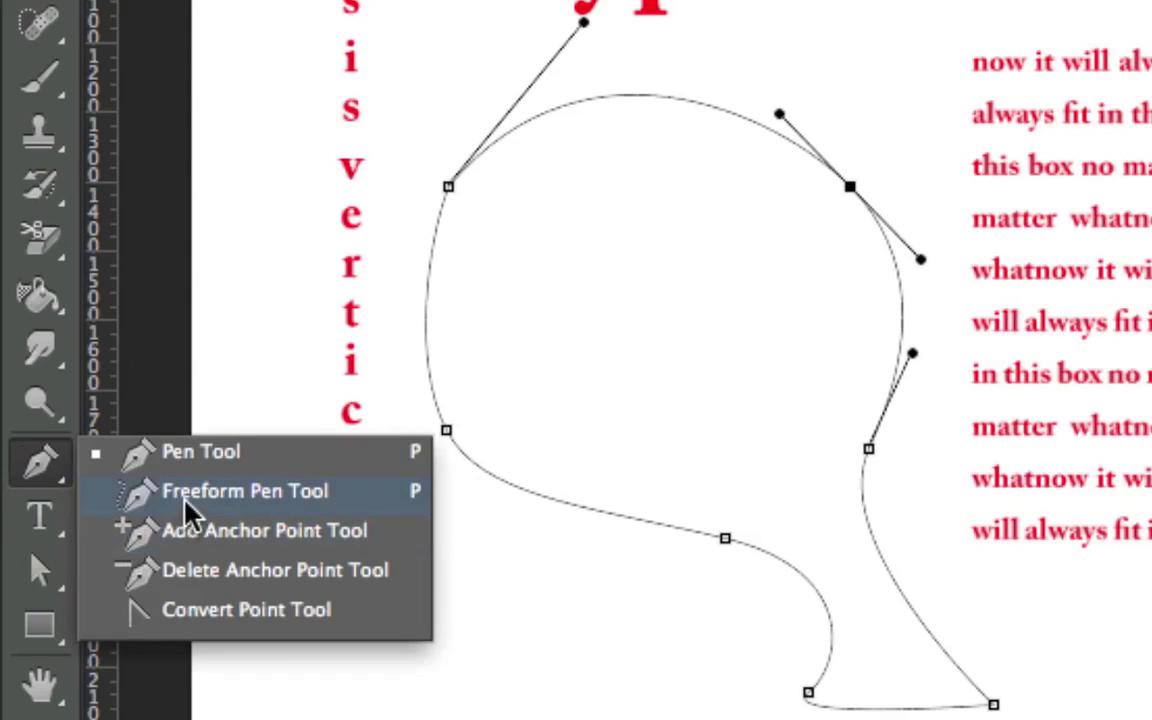
click(182, 497)
mouse_move(600, 150)
mouse_down()
mouse_move(753, 108)
mouse_move(532, 278)
mouse_move(599, 154)
mouse_move(510, 155)
mouse_up()
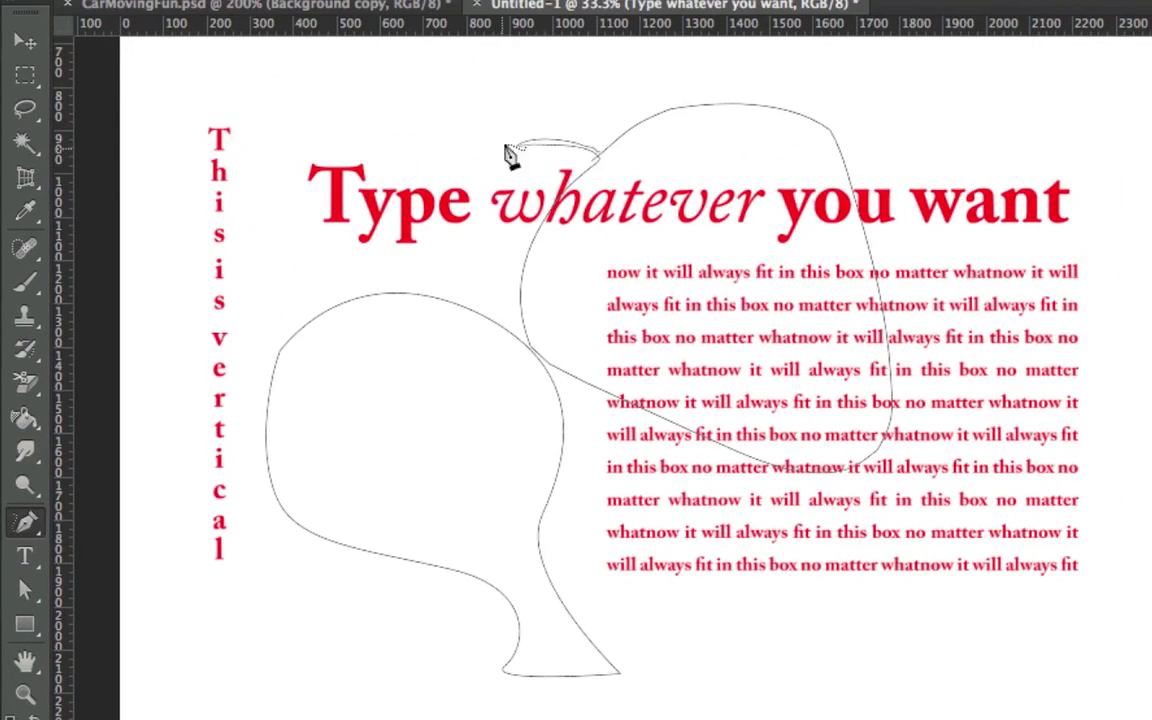
key(ctrl+z)
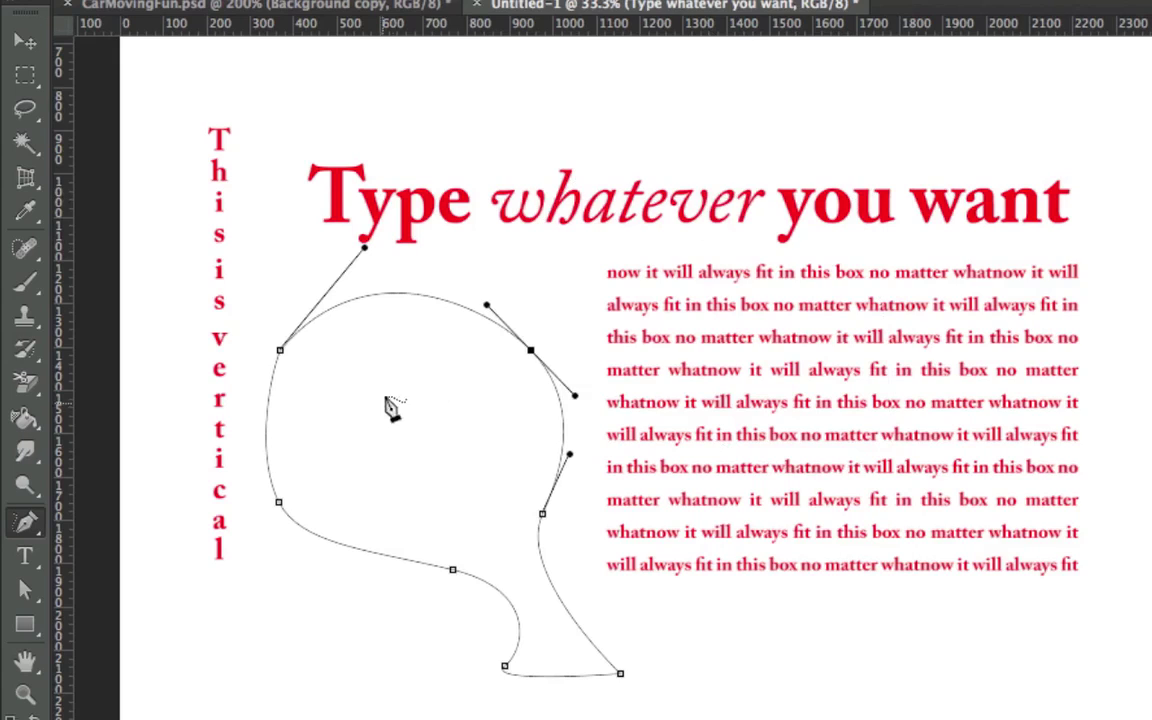
mouse_move(815, 105)
mouse_down()
mouse_move(694, 476)
mouse_move(792, 147)
mouse_up()
key(ctrl+z)
- Convert the path's upper-left anchor into a smooth point with symmetrical handles, using the Pen tool after briefly choosing the Convert Point tool
click(27, 528)
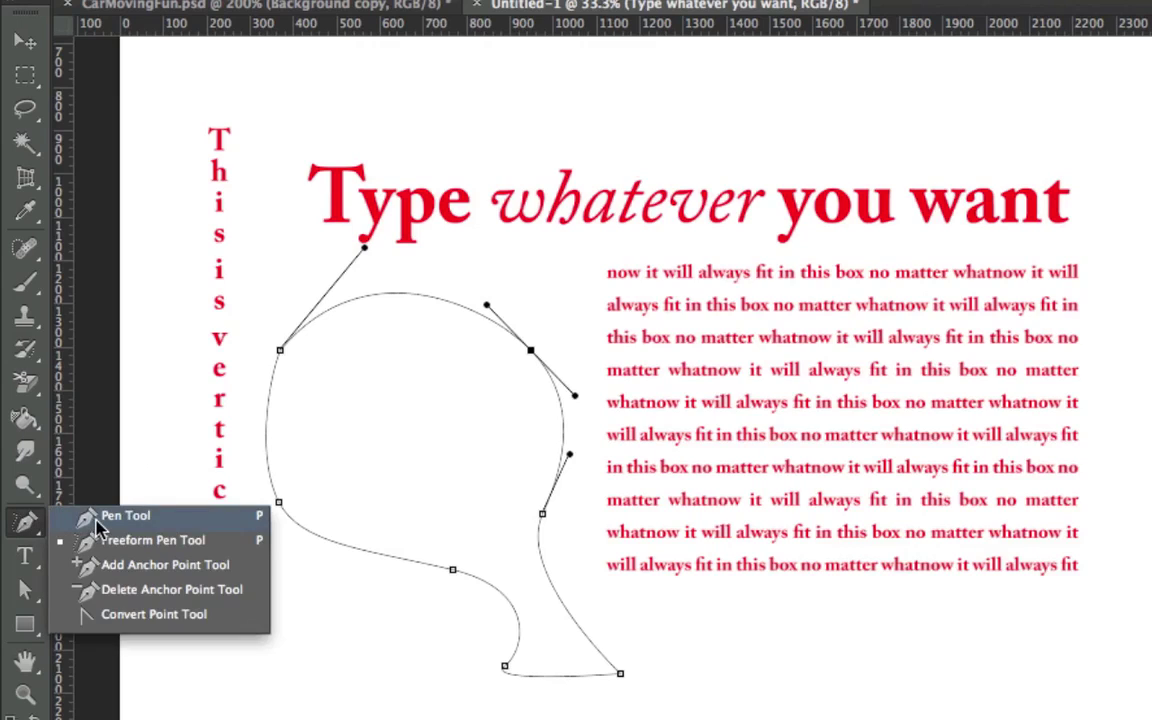
click(143, 614)
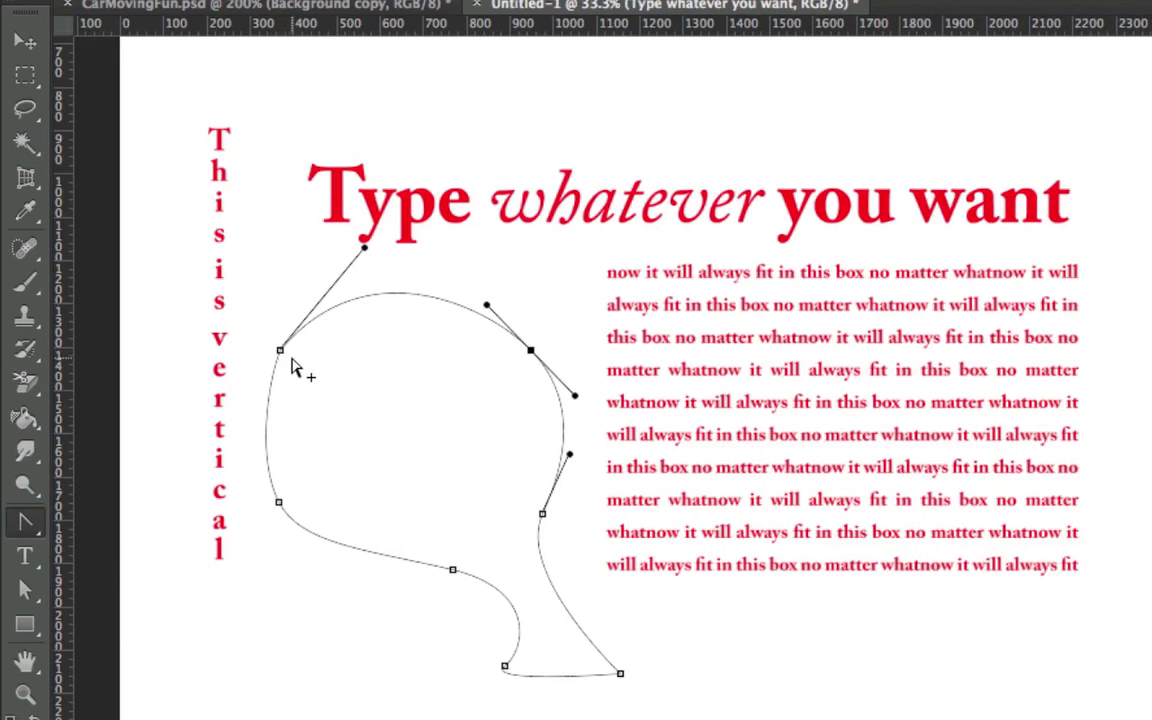
click(26, 521)
click(110, 516)
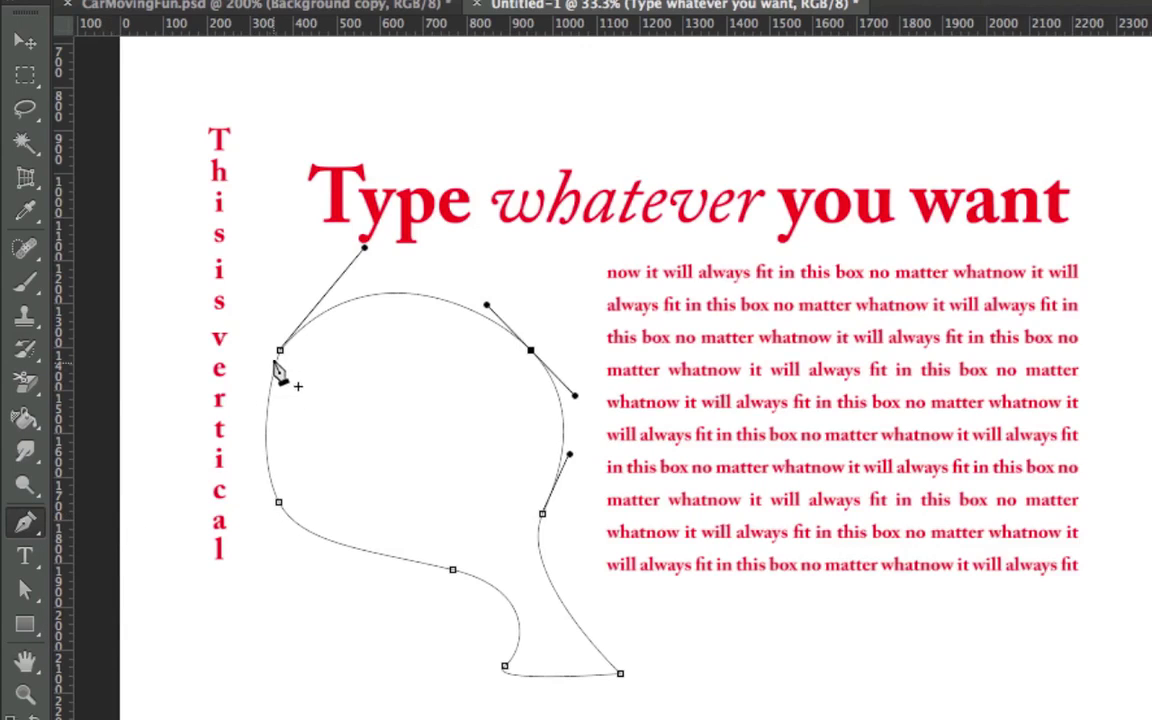
drag(280, 350, 238, 441)
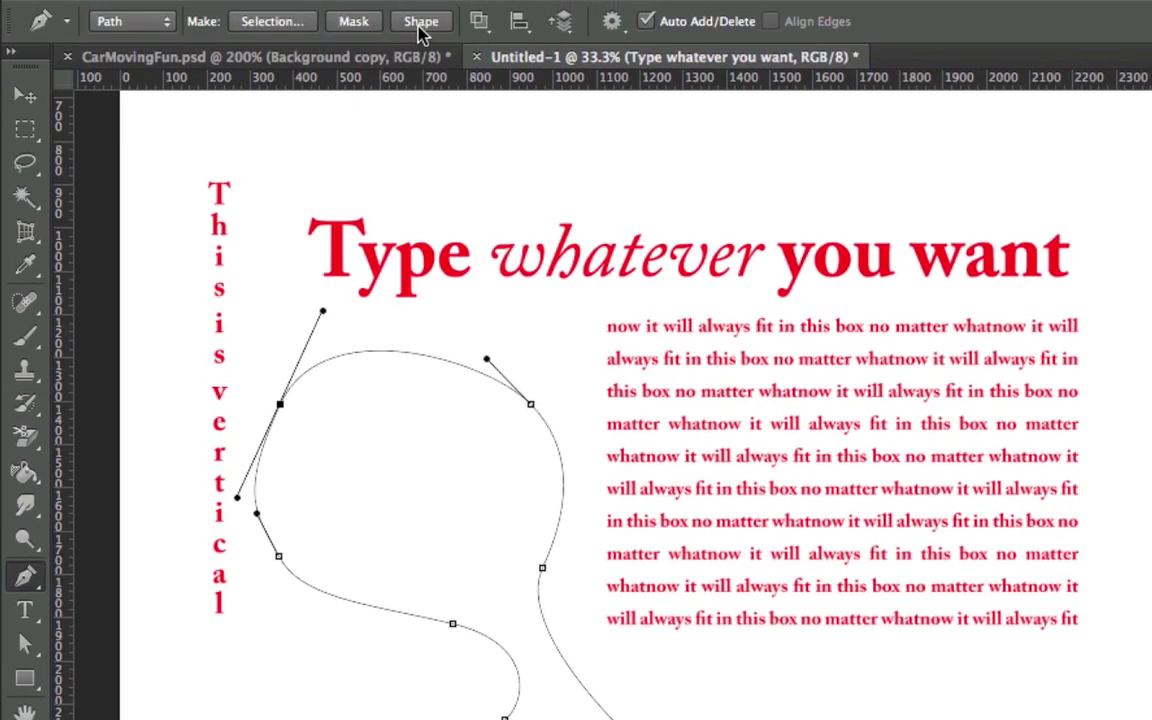
- Try turning the path into a filled shape layer, and undo it
click(420, 22)
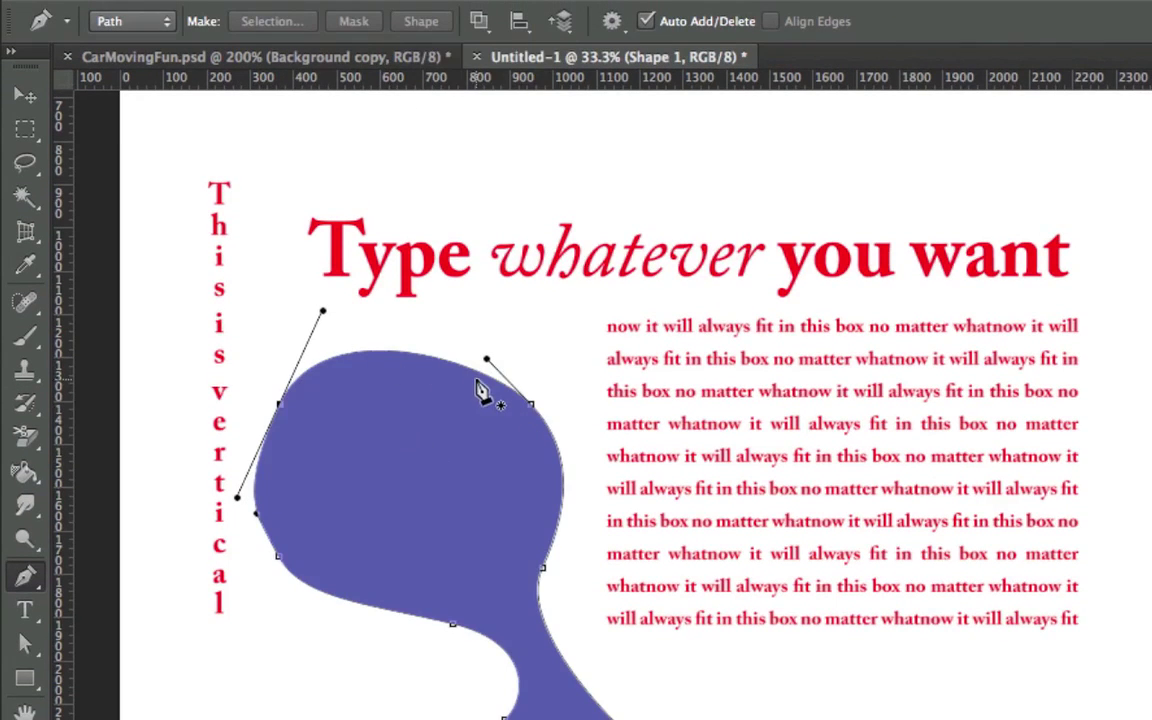
key(ctrl+z)
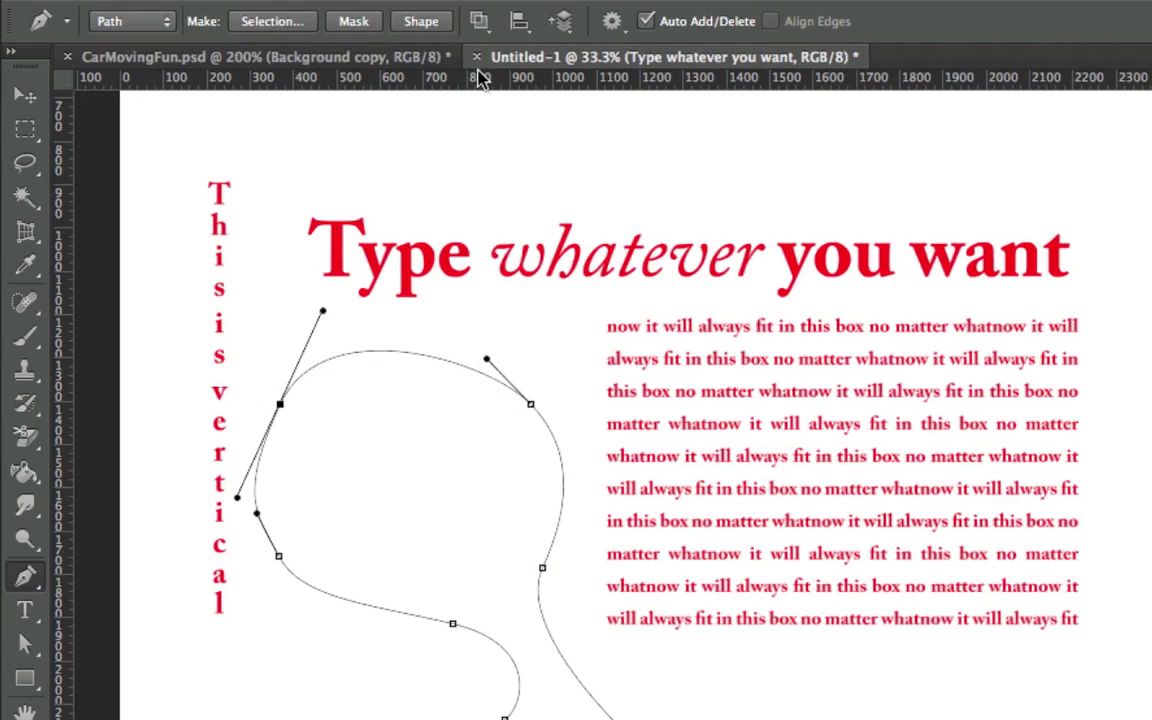
- Switch to CarMovingFun.psd and trace a pen path along the face's front edge from the forehead past the nose to under the chin
click(335, 57)
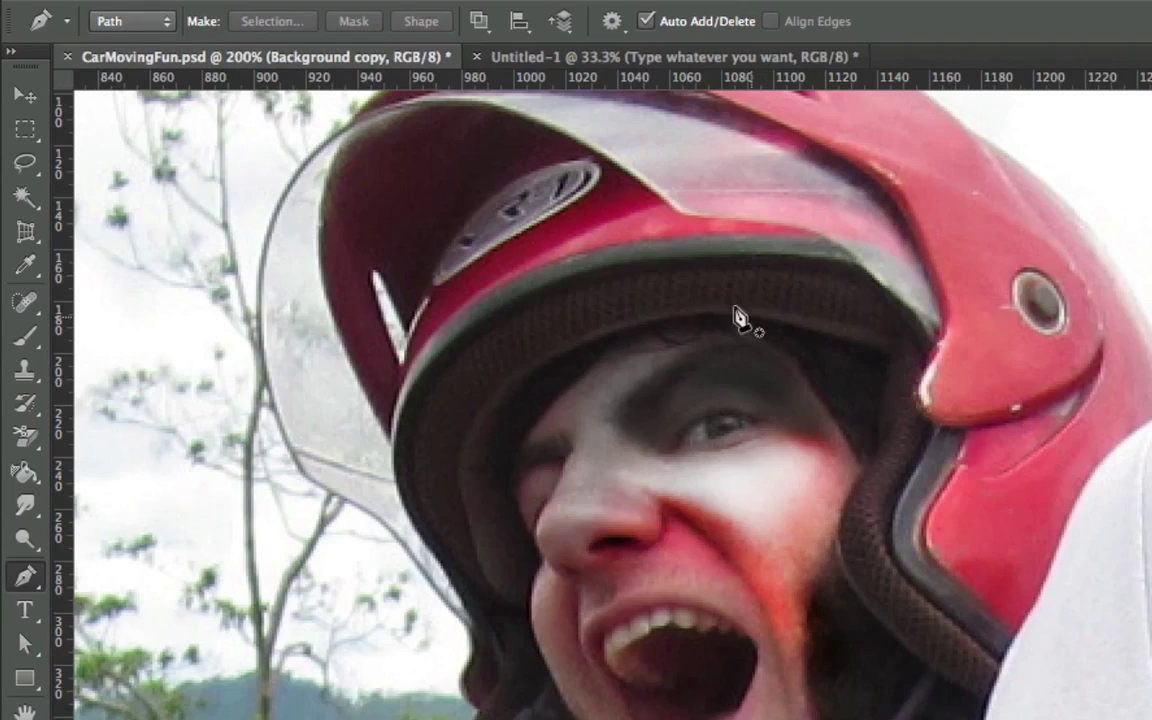
drag(755, 338, 698, 327)
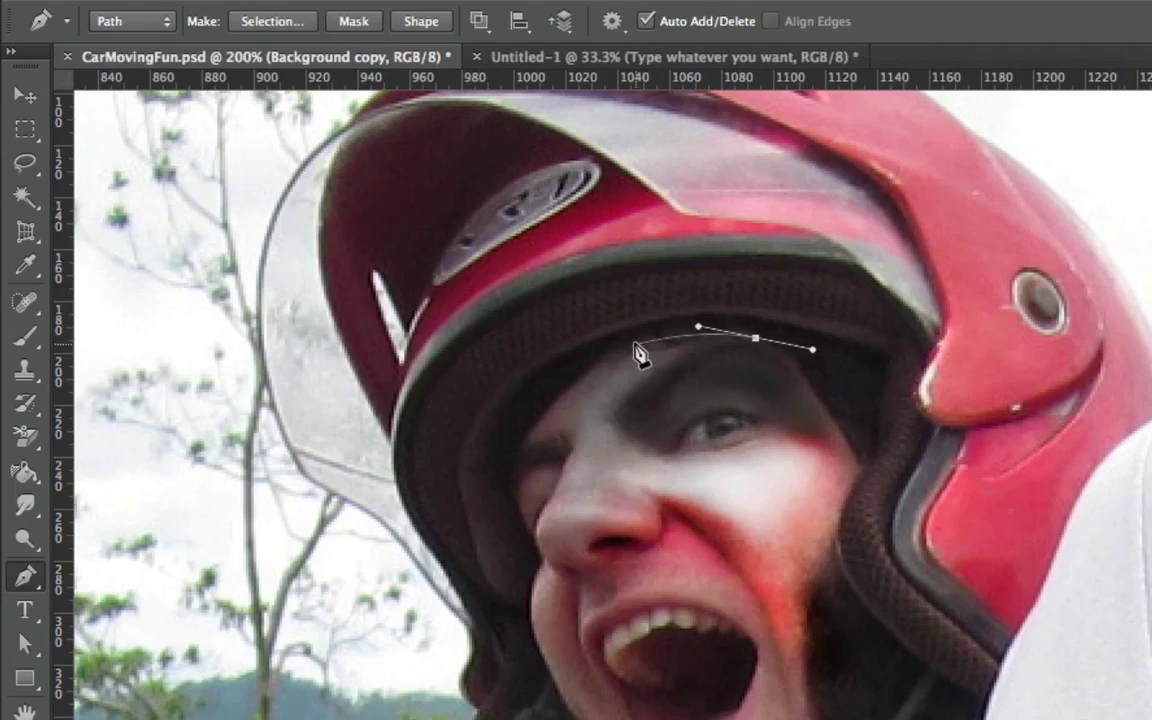
click(627, 343)
drag(549, 408, 547, 573)
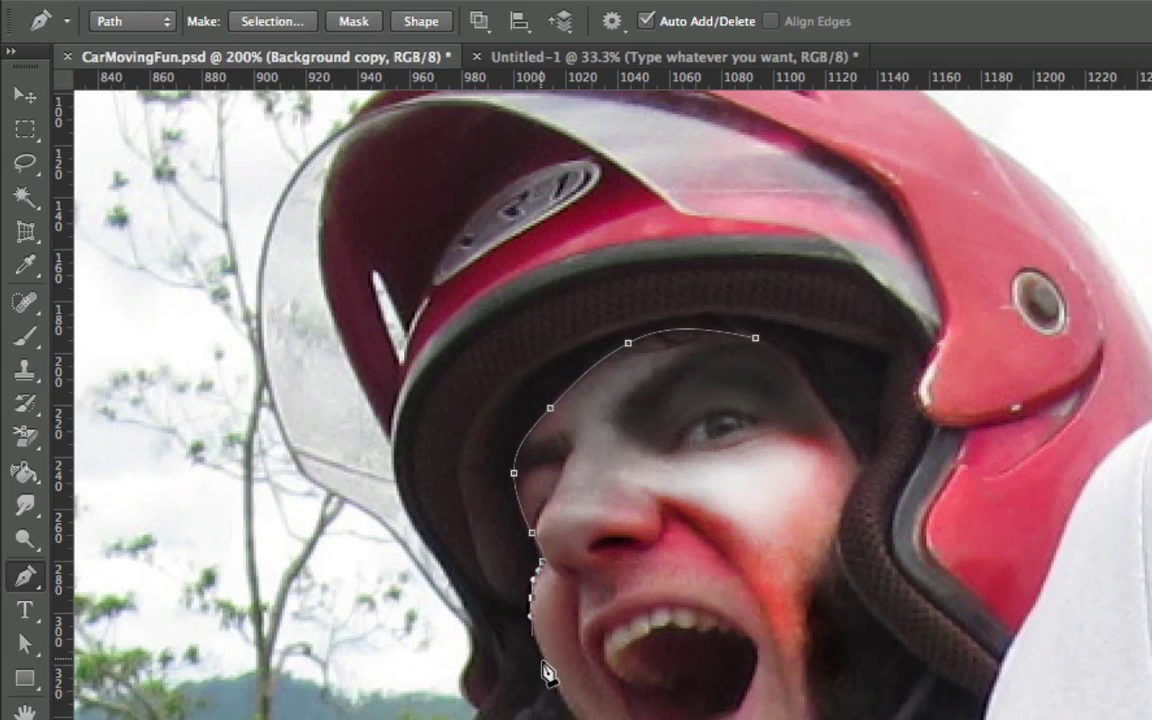
drag(548, 674, 718, 610)
click(753, 613)
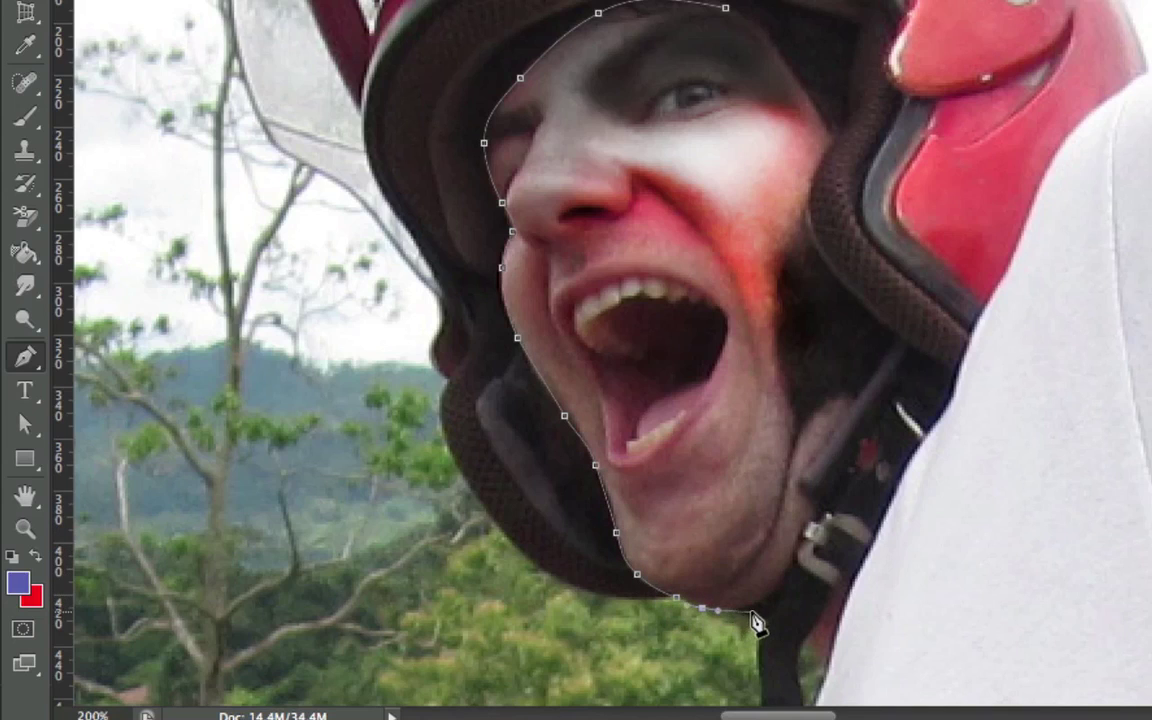
- Continue the face path up past the chin strap and helmet padding, closing it at the forehead starting point
click(876, 435)
click(868, 275)
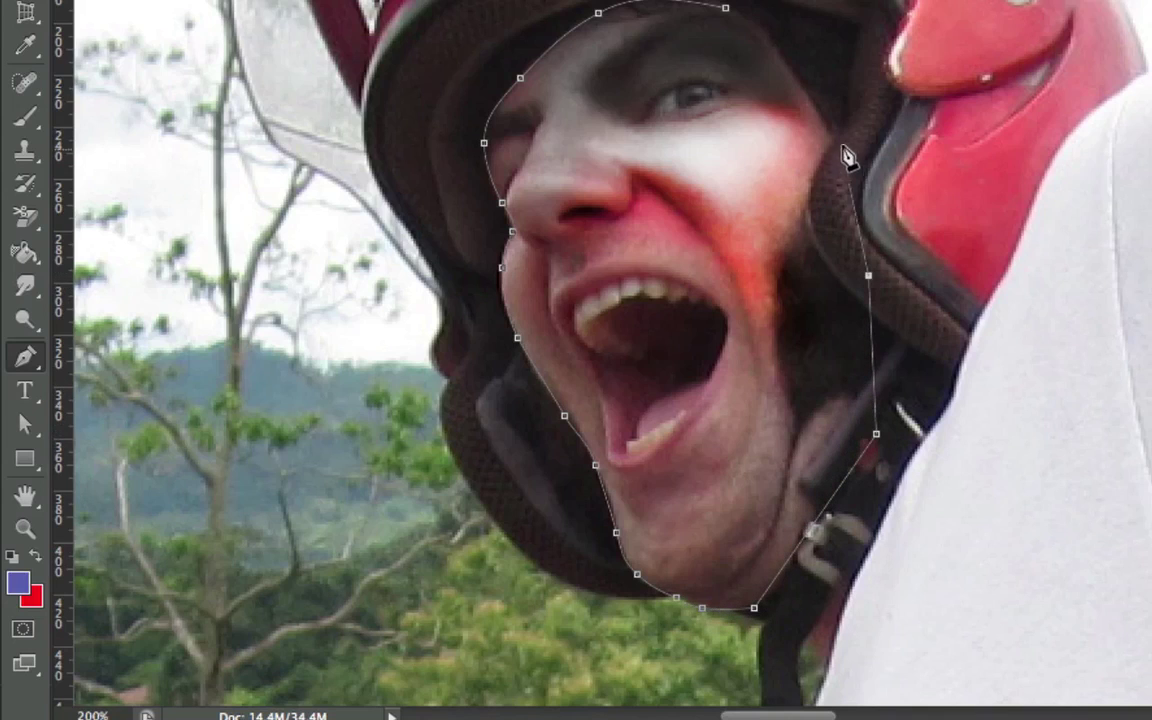
drag(834, 133, 811, 94)
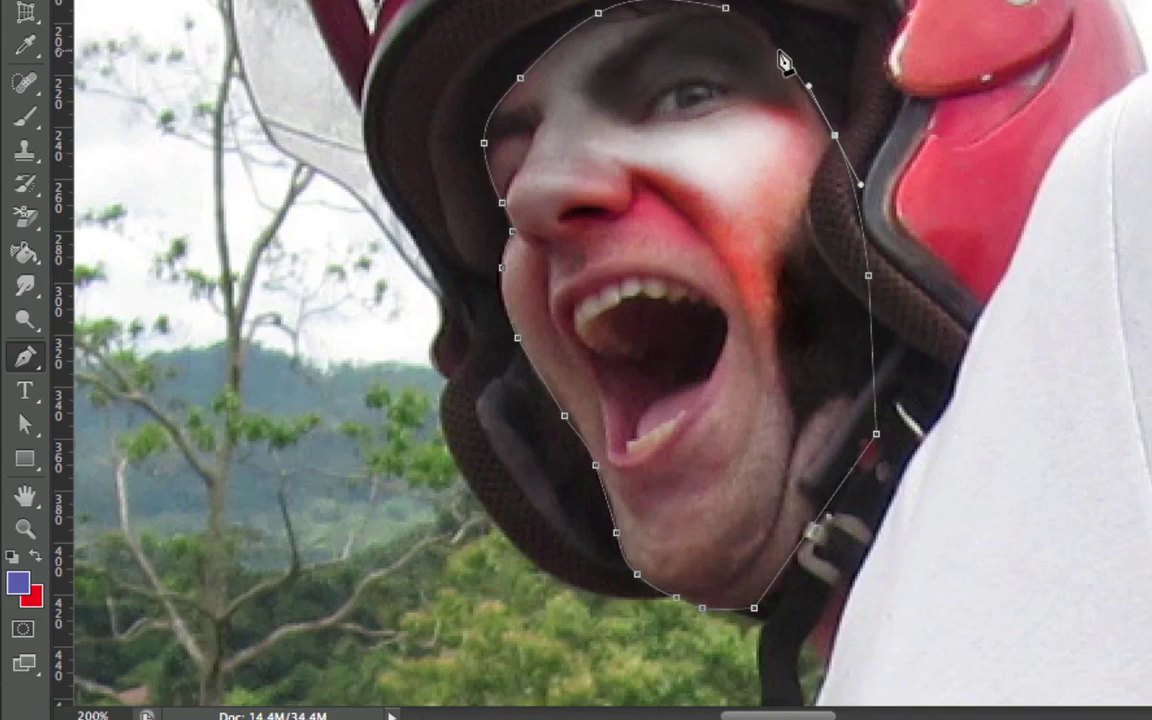
drag(771, 35, 770, 33)
click(761, 18)
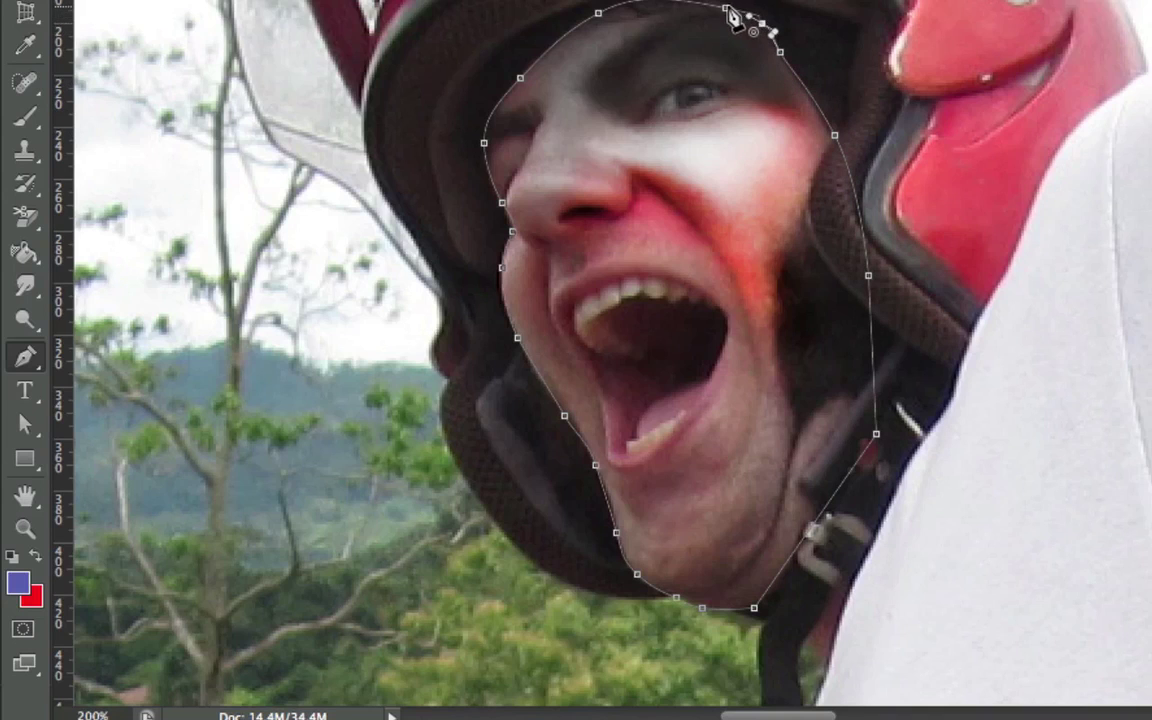
click(727, 8)
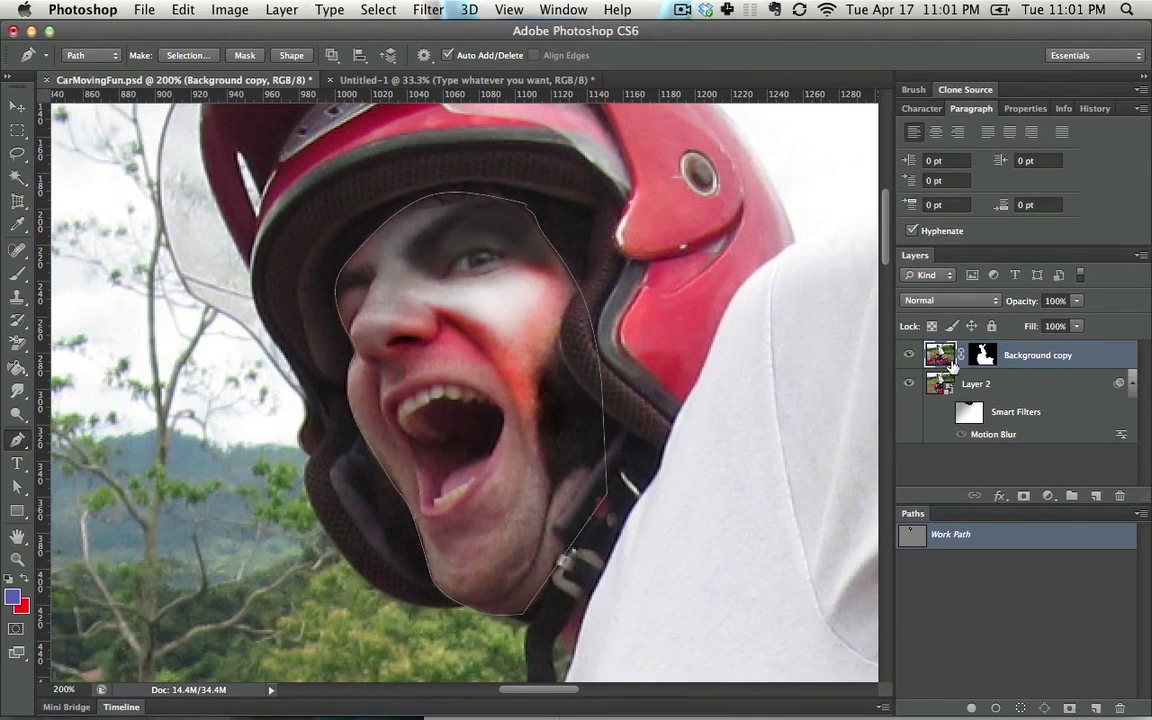
- Delete the layer mask from the Background copy layer
drag(984, 355, 1120, 496)
click(505, 282)
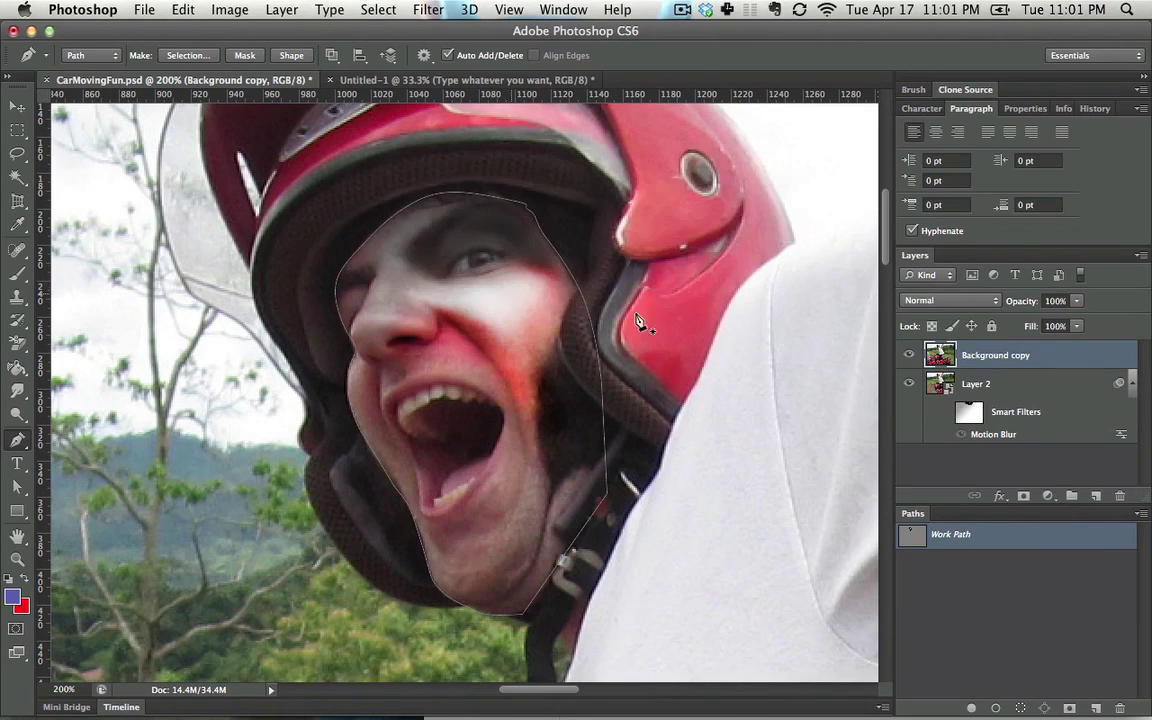
- Create a vector mask on the Background copy layer from the face path and hide Layer 2
click(238, 57)
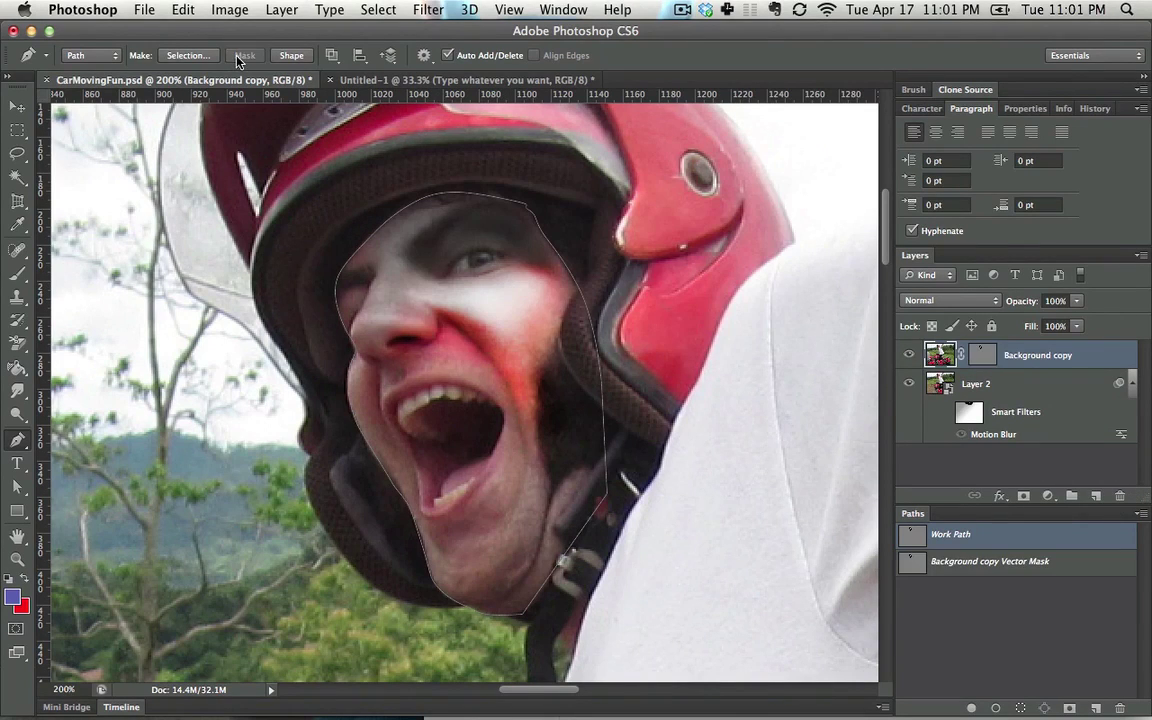
click(909, 385)
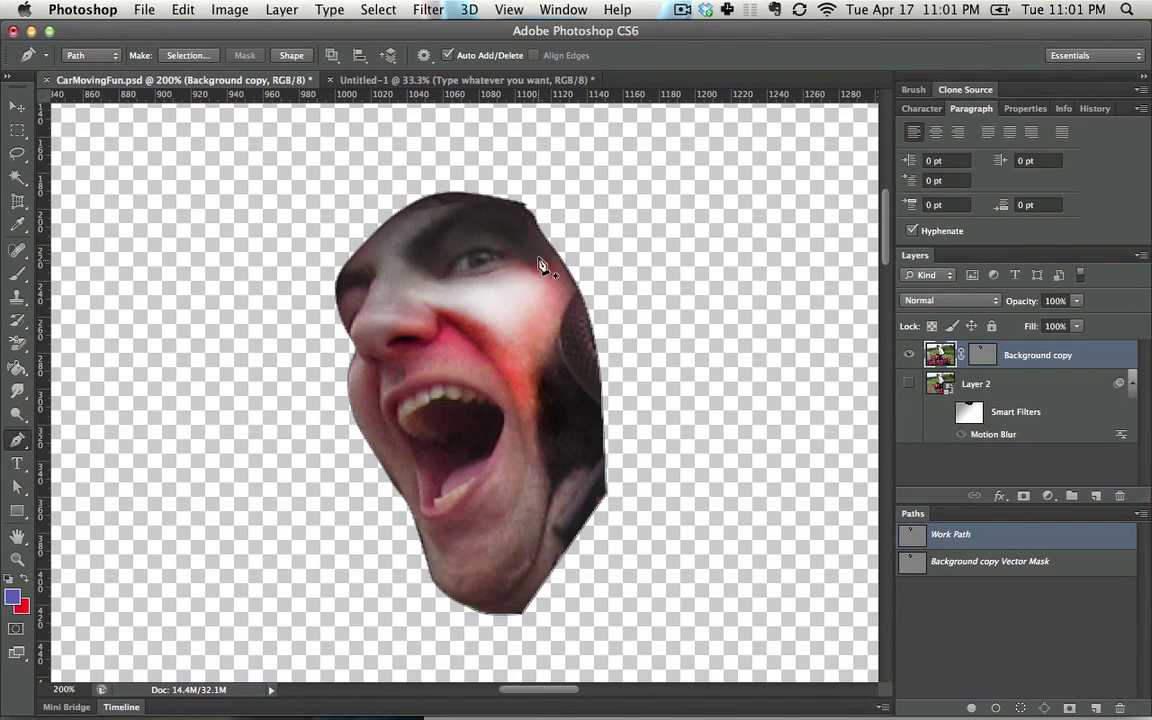
- Try reshaping the work path around the forehead by pulling its anchor points and curve handles outward beyond the face
super+click(520, 204)
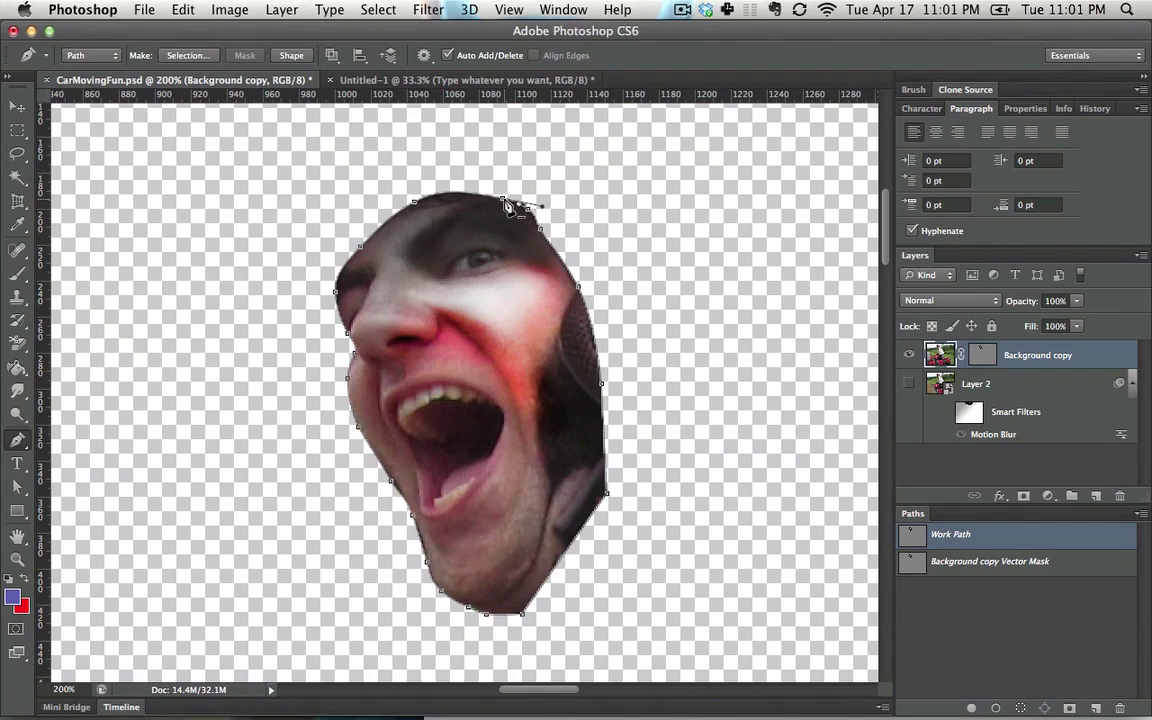
drag(503, 203, 470, 156)
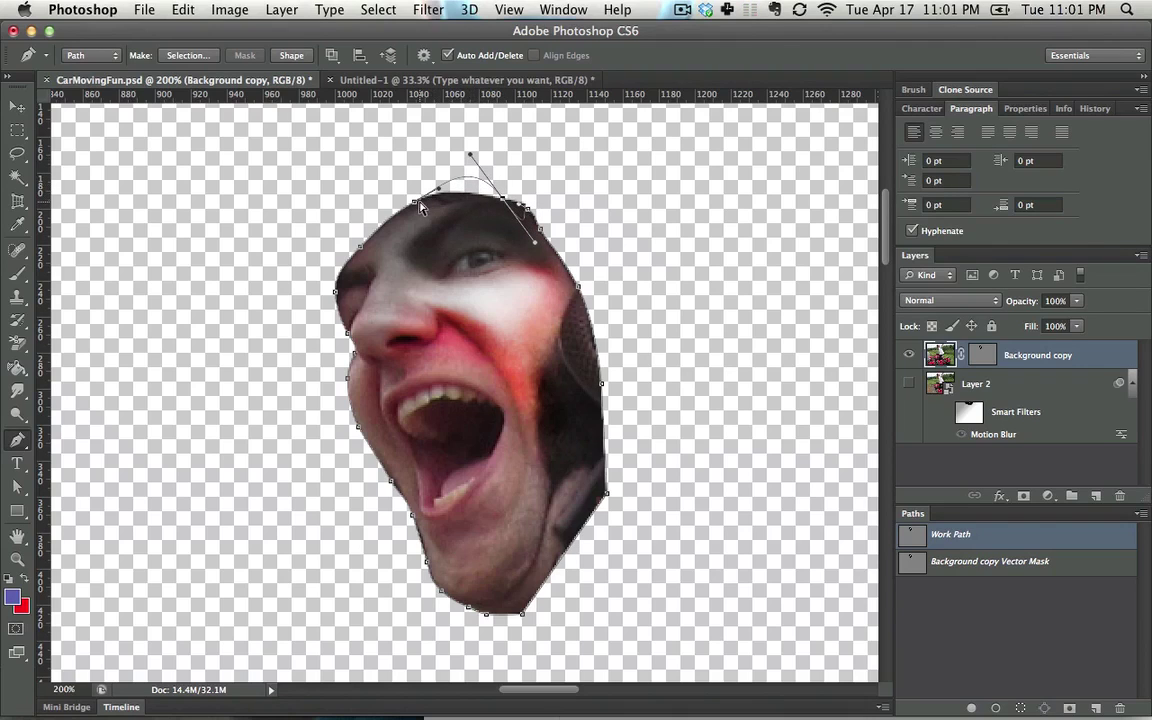
drag(420, 205, 367, 160)
drag(374, 258, 295, 187)
- Select the Background copy's vector mask and toggle it off and on twice, leaving it enabled
double_click(977, 362)
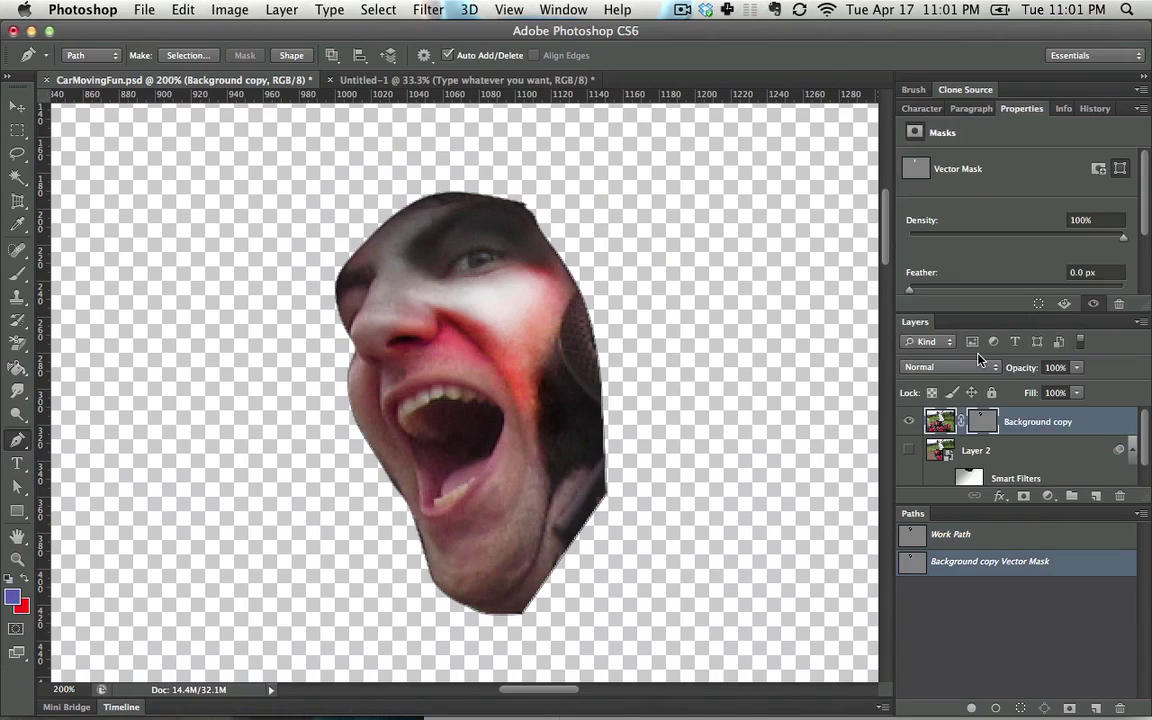
shift+click(989, 423)
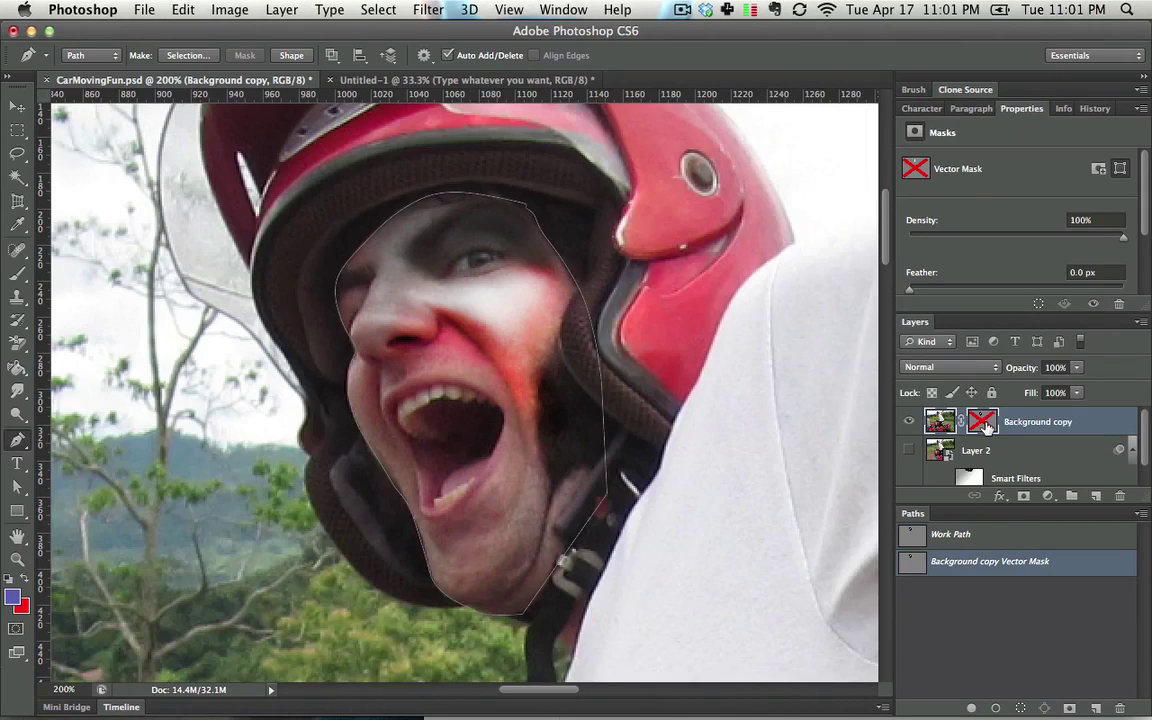
shift+click(987, 425)
shift+click(985, 425)
shift+click(983, 424)
- Try stretching the vector mask outline upward at the forehead's upper anchor point, and undo it
click(503, 203)
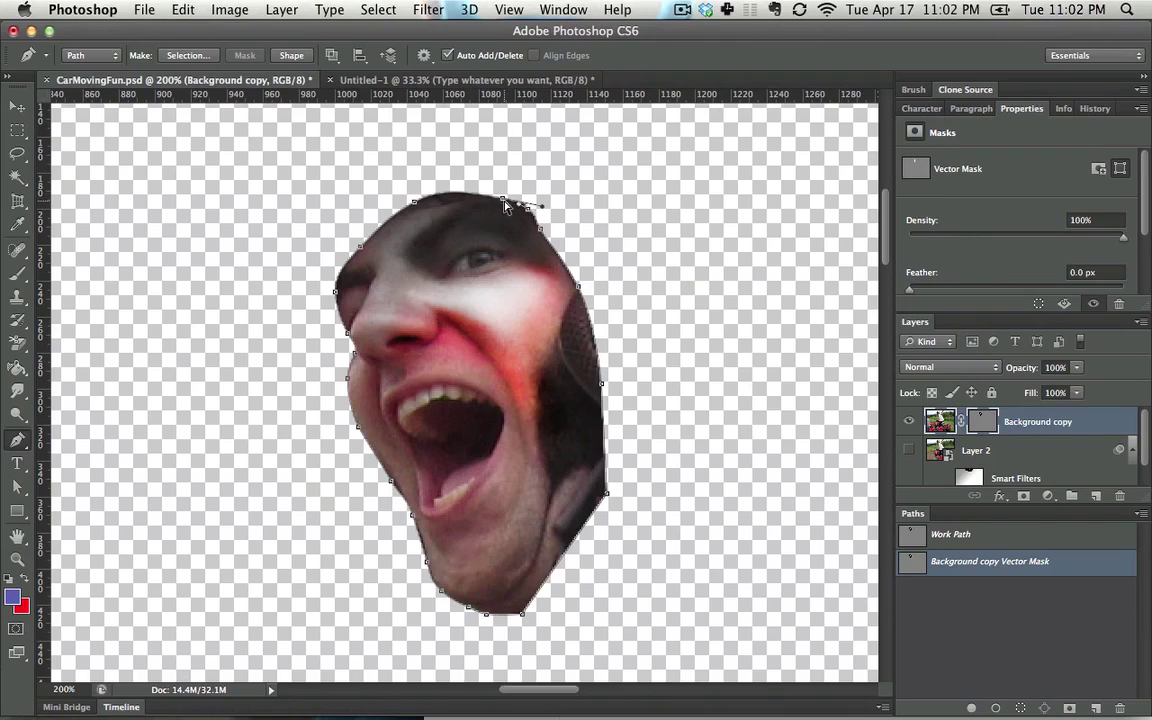
drag(503, 203, 499, 145)
key(super+z)
- Step back through the history to before the Background copy's original layer mask was deleted
key(alt+super+z)
key(alt+super+z)
key(alt+super+z)
key(alt+super+z)
key(alt+super+z)
key(alt+super+z)
key(alt+super+z)
key(alt+super+z)
key(alt+super+z)
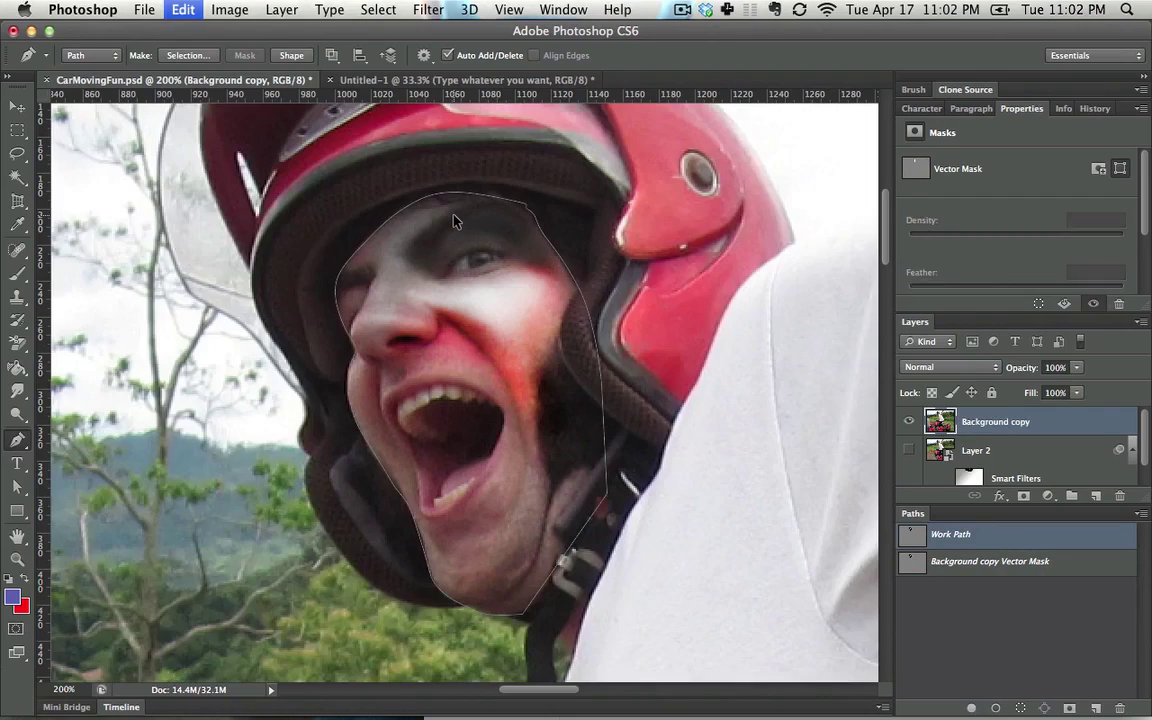
- Make a new anti-aliased selection from the face path with a feather radius of 0 pixels
click(188, 57)
click(188, 57)
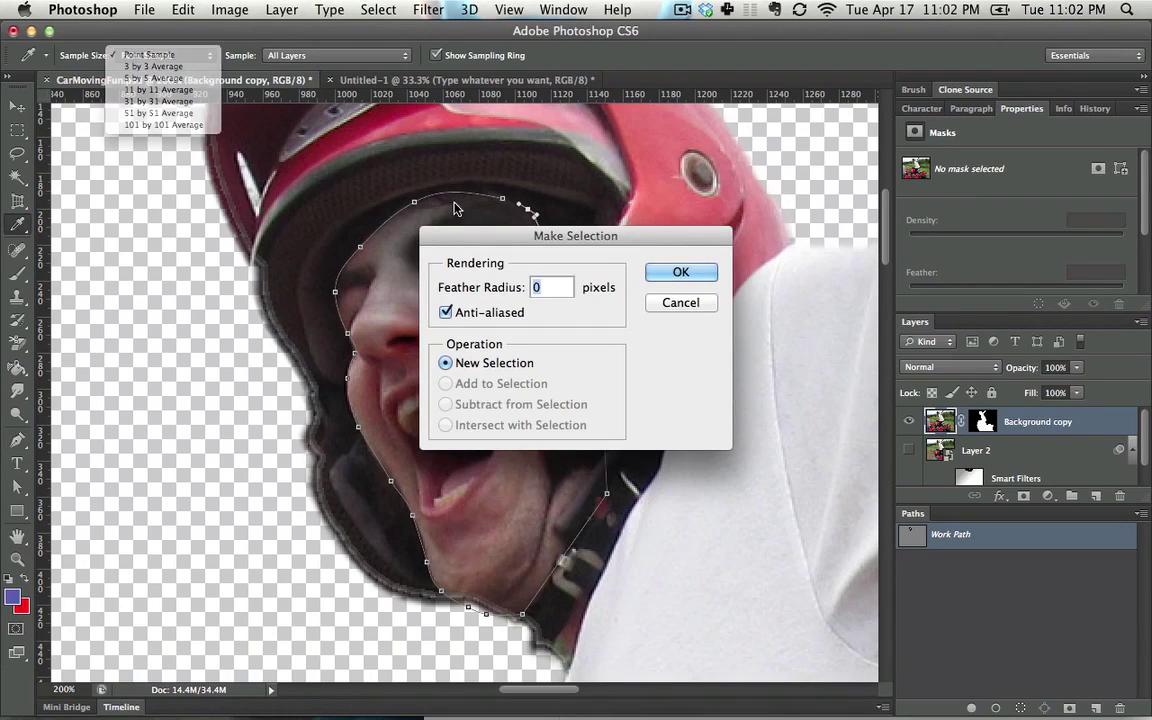
key(Return)
click(503, 200)
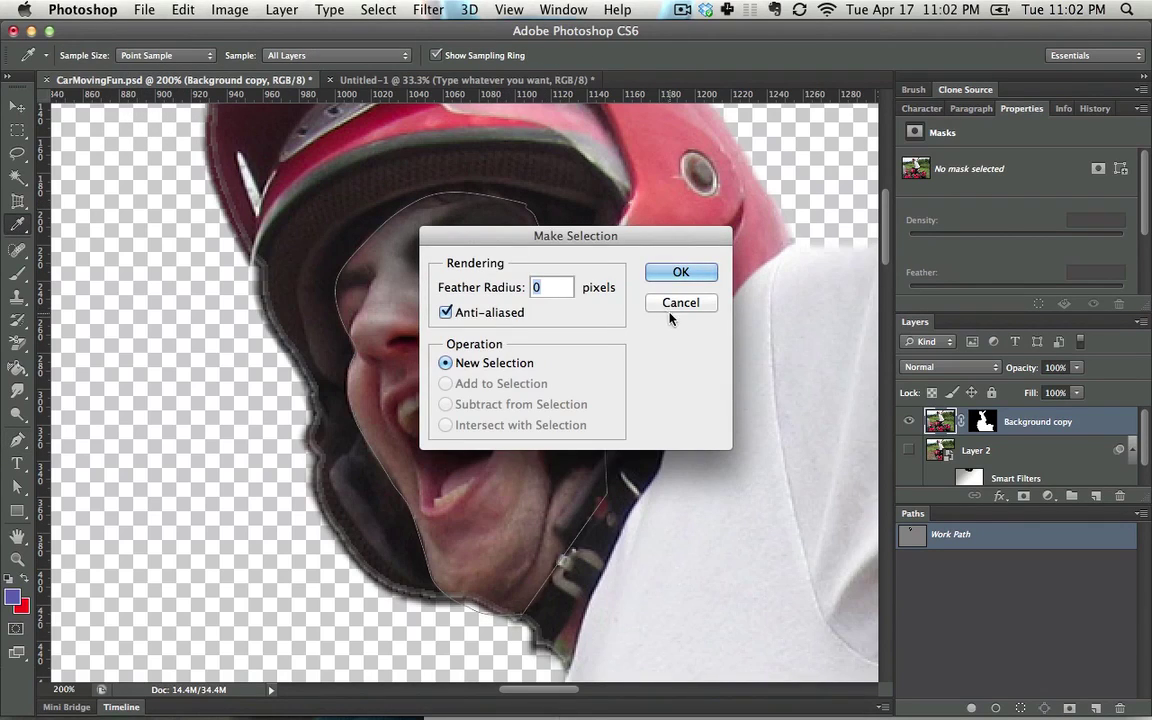
click(680, 272)
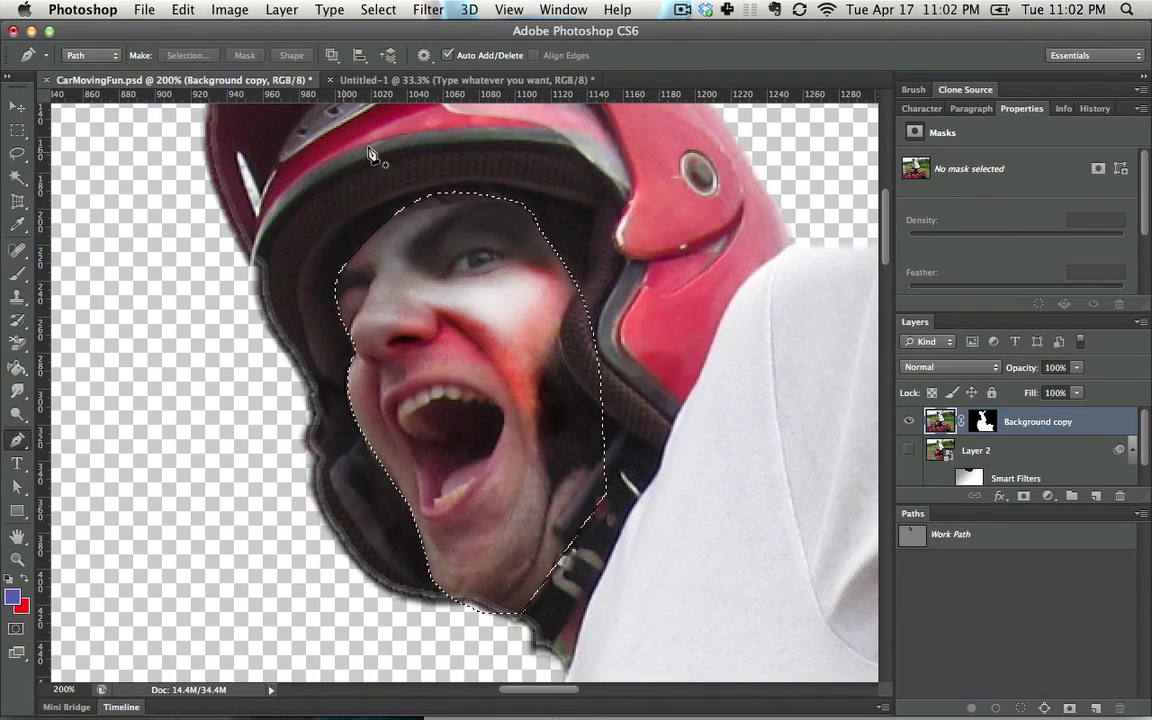
- Select the Work Path and convert it into a saved path, undoing and redoing the conversion once
click(962, 537)
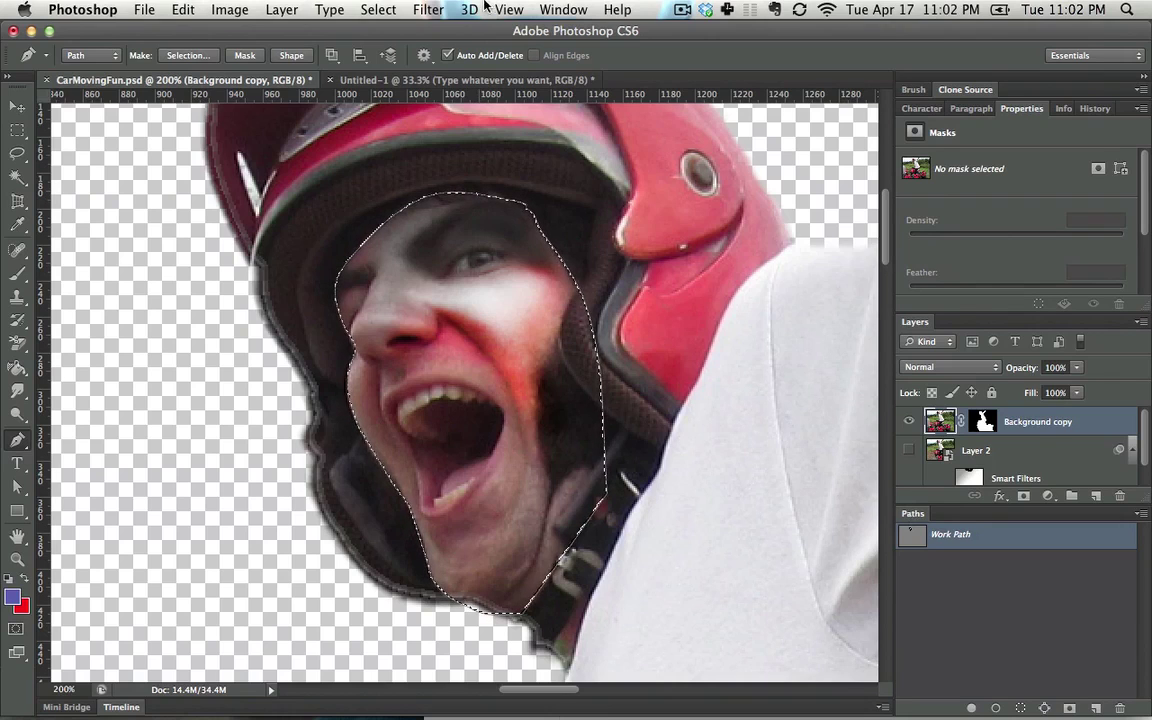
click(563, 9)
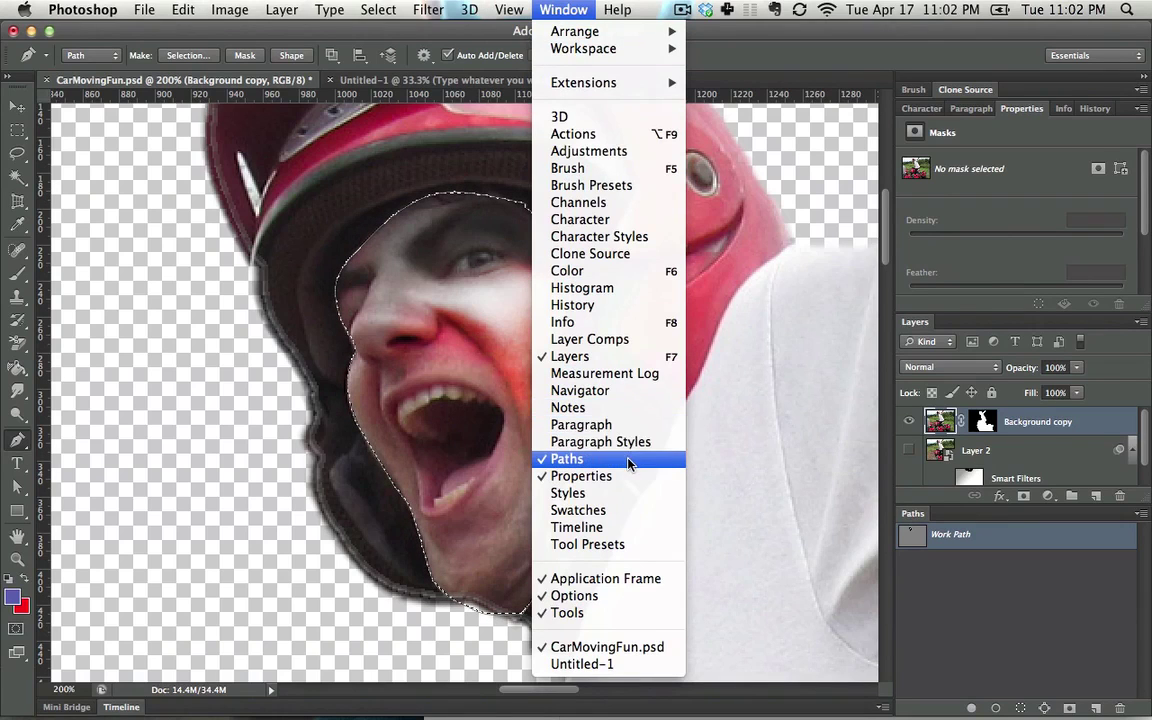
click(565, 10)
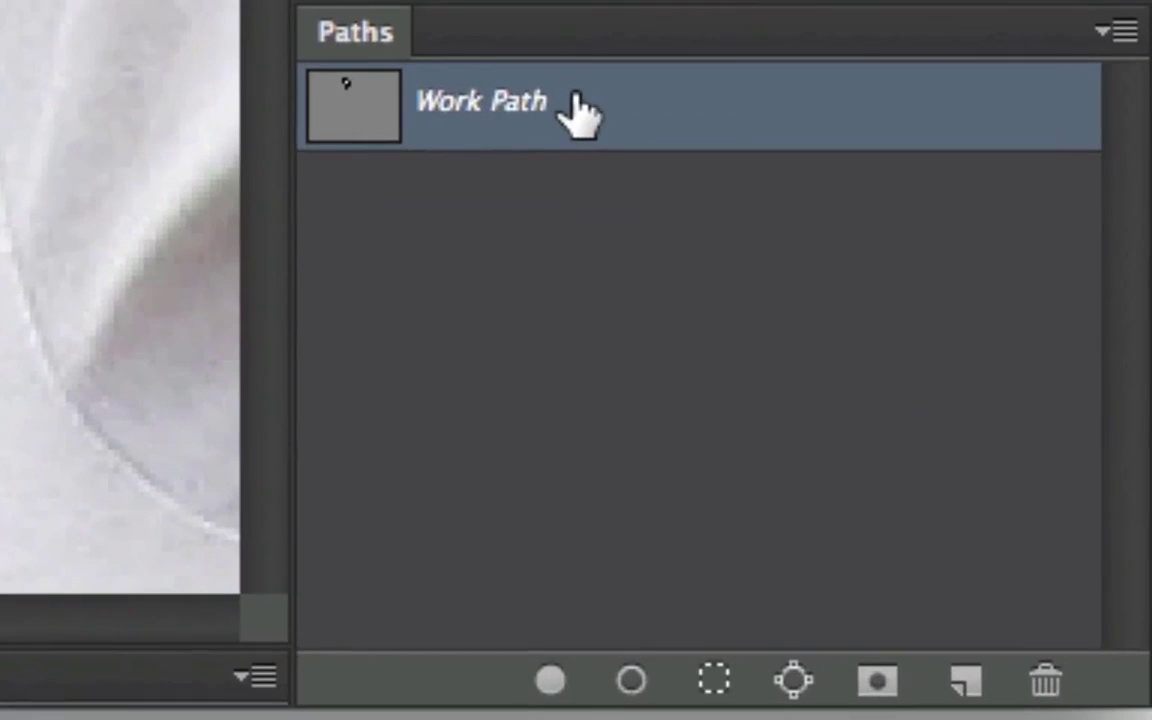
drag(665, 207, 970, 690)
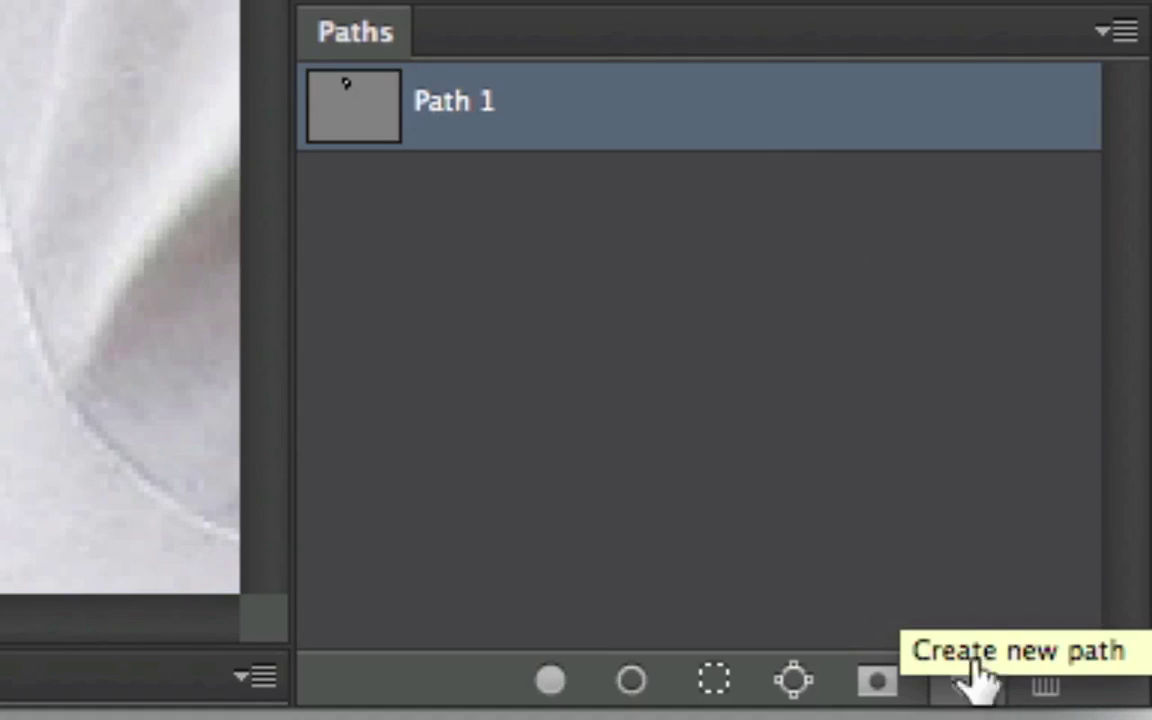
drag(548, 116, 540, 110)
key(super+z)
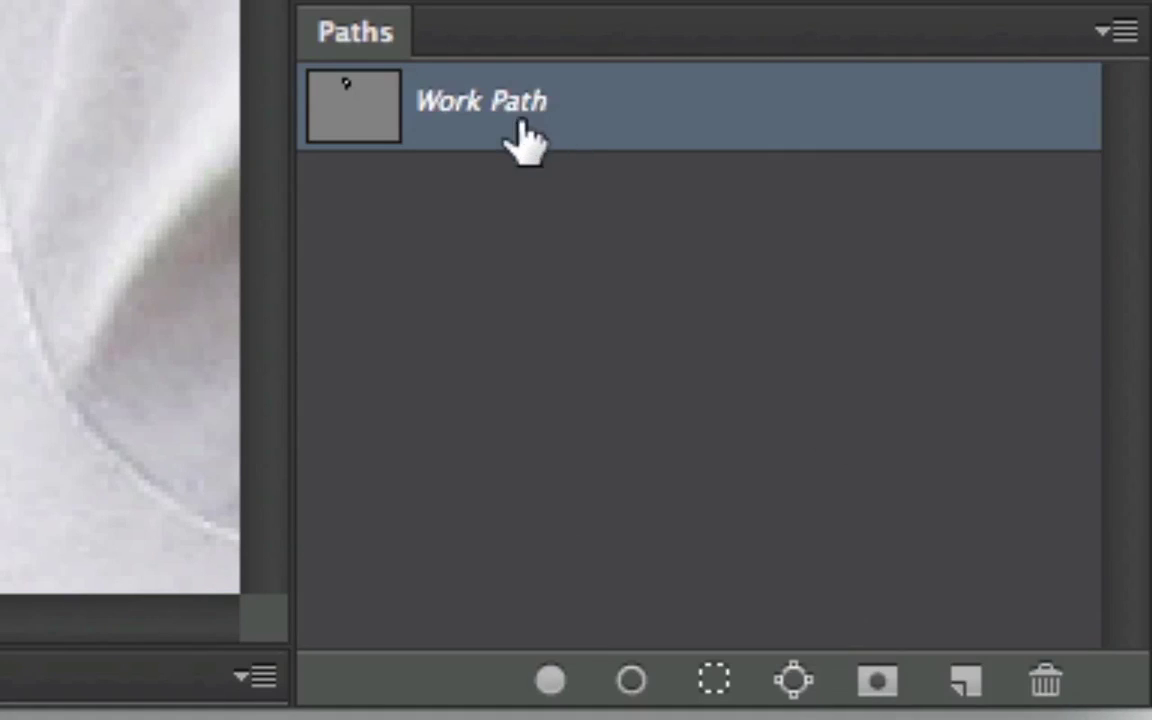
key(super+z)
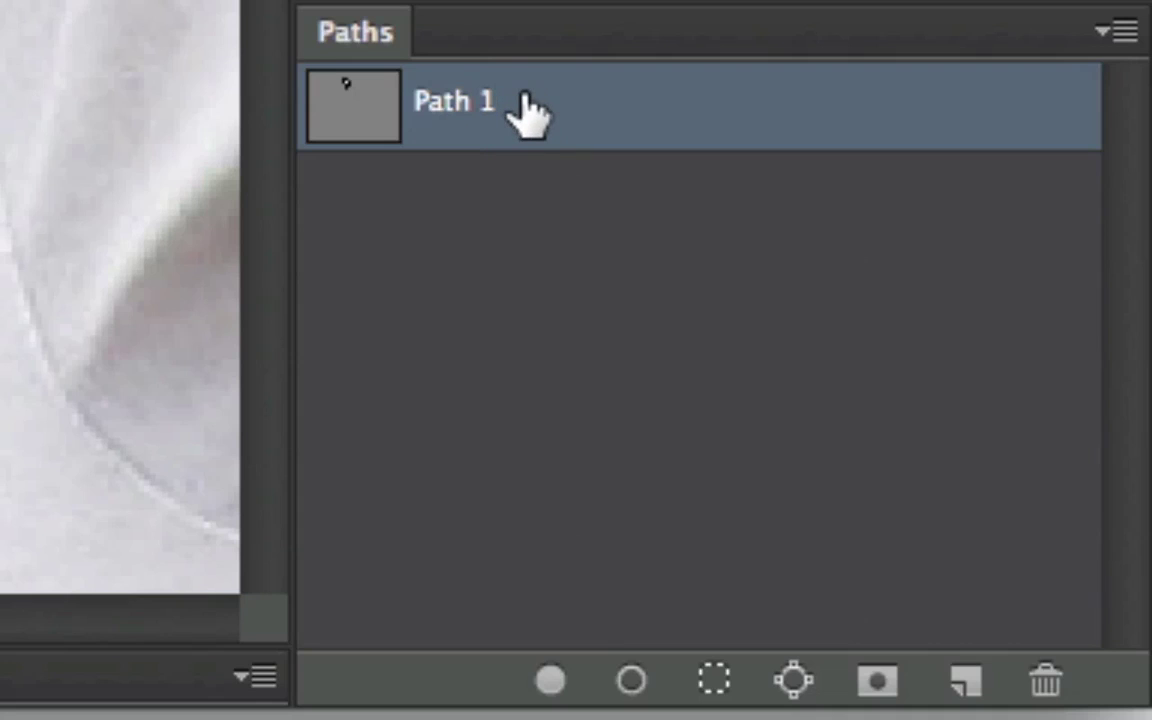
- Duplicate Path 1 and rename the copy Face Path
drag(528, 113, 970, 686)
double_click(532, 192)
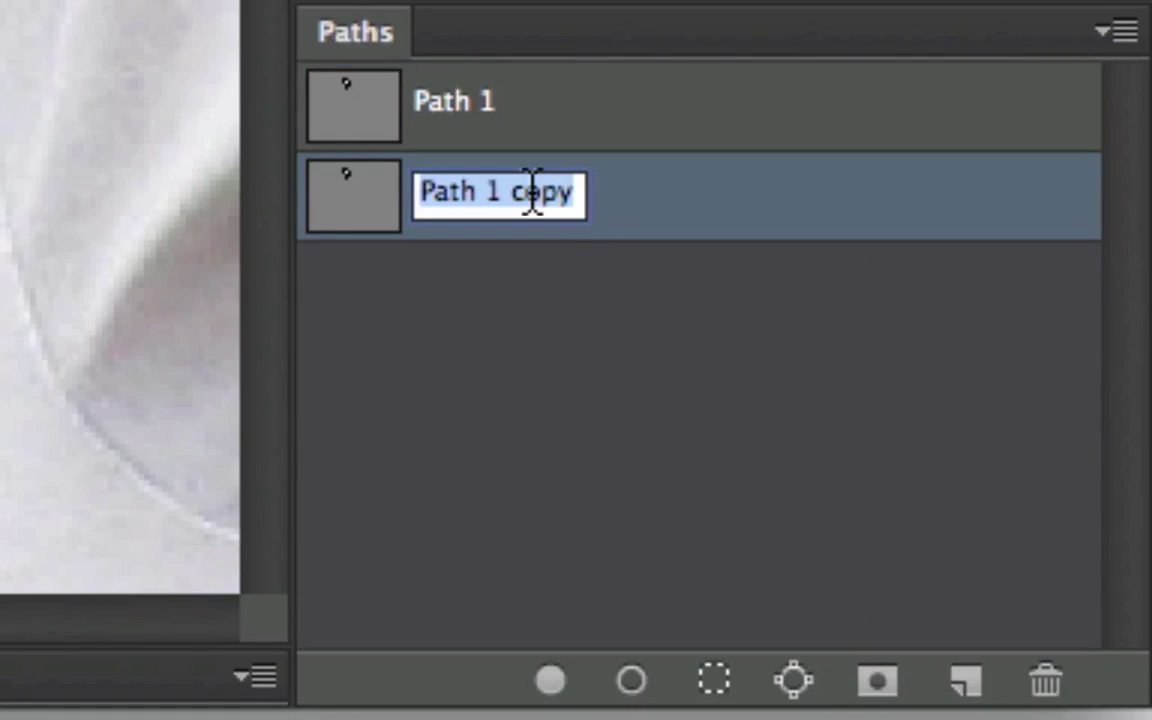
text(Face Path)
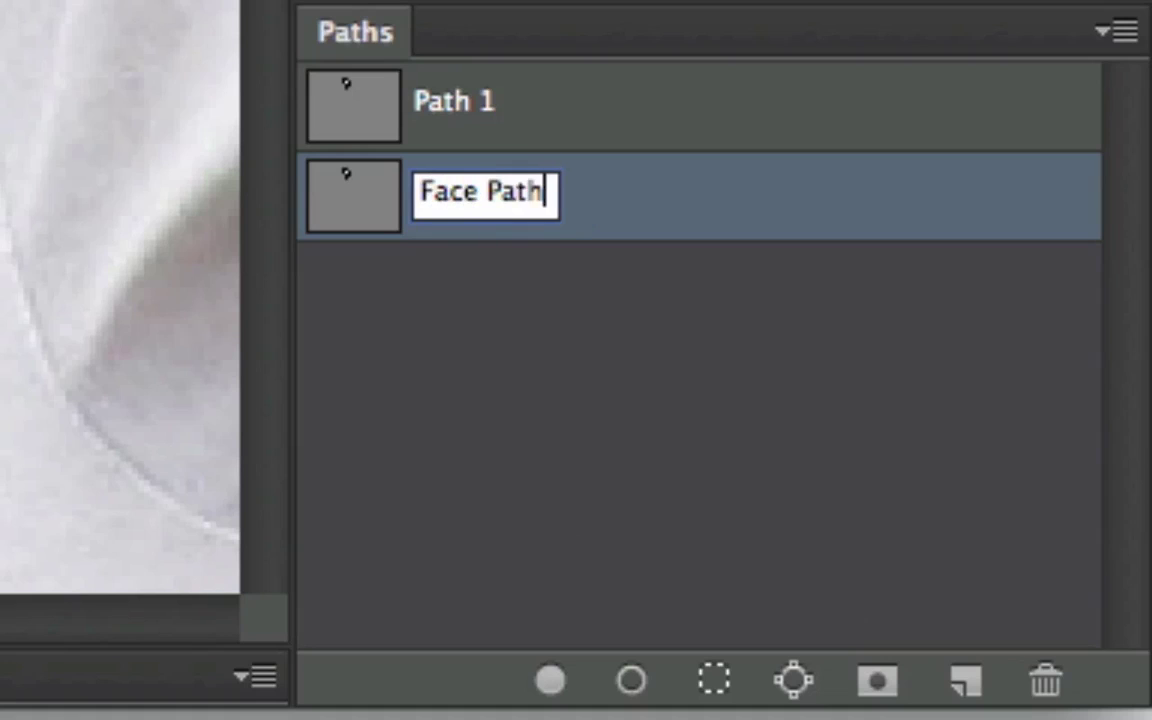
key(Return)
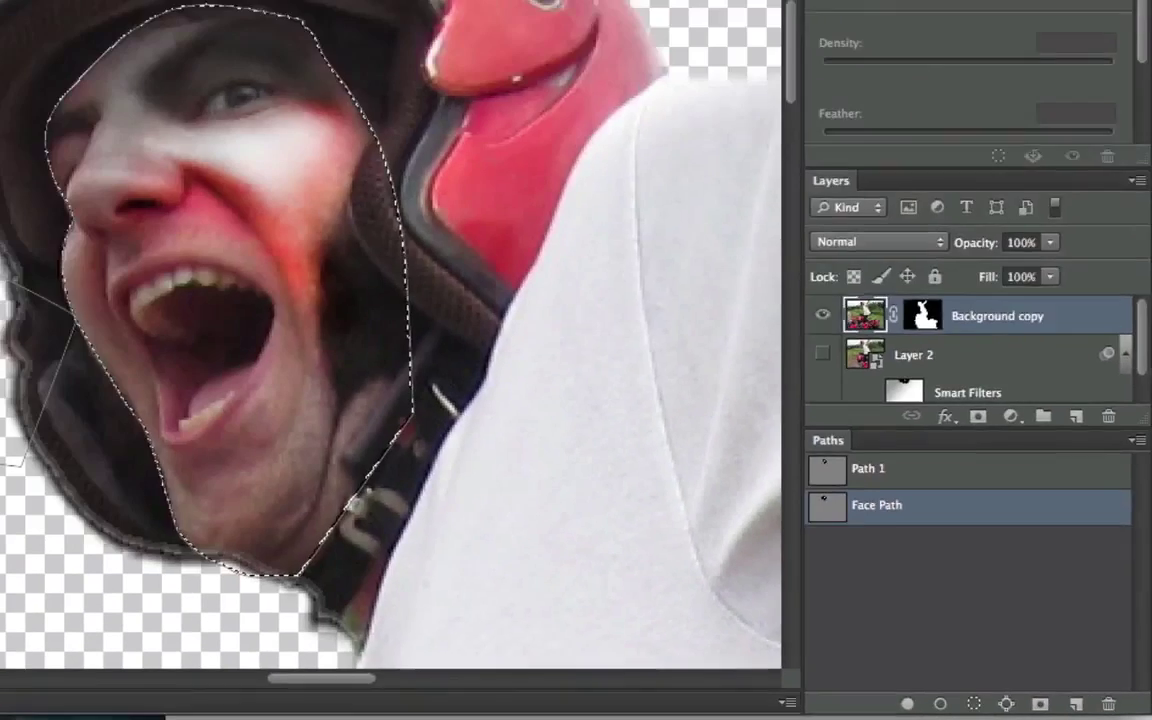
- Draw a loose curved shape on Face Path in the empty area in front of the helmet, and open the path options at one anchor point
drag(117, 299, 265, 380)
click(234, 421)
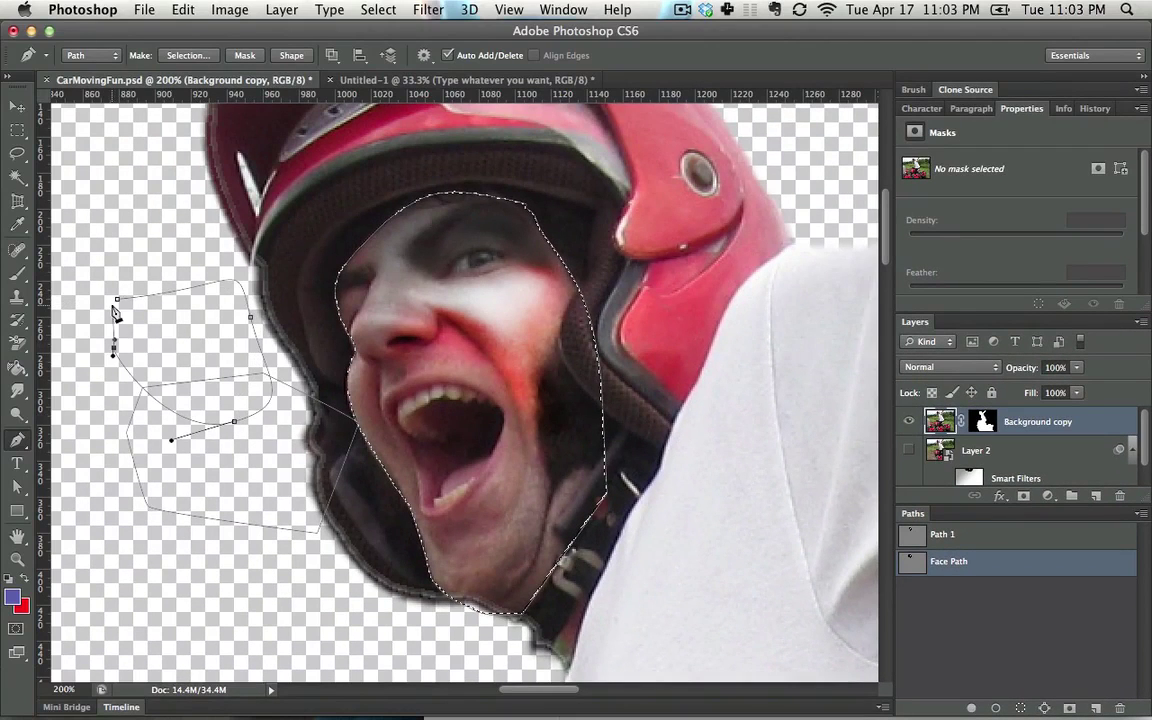
mouse_move(117, 299)
mouse_down()
mouse_move(113, 355)
mouse_move(154, 321)
mouse_move(106, 294)
mouse_up()
right_click(113, 345)
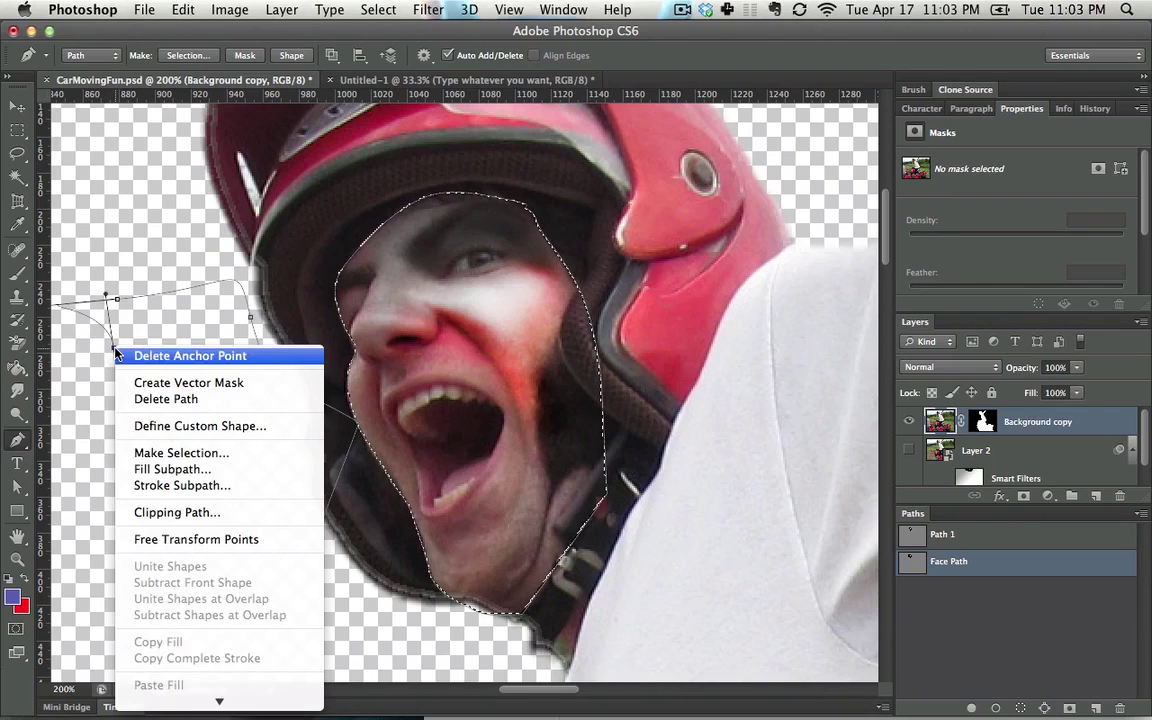